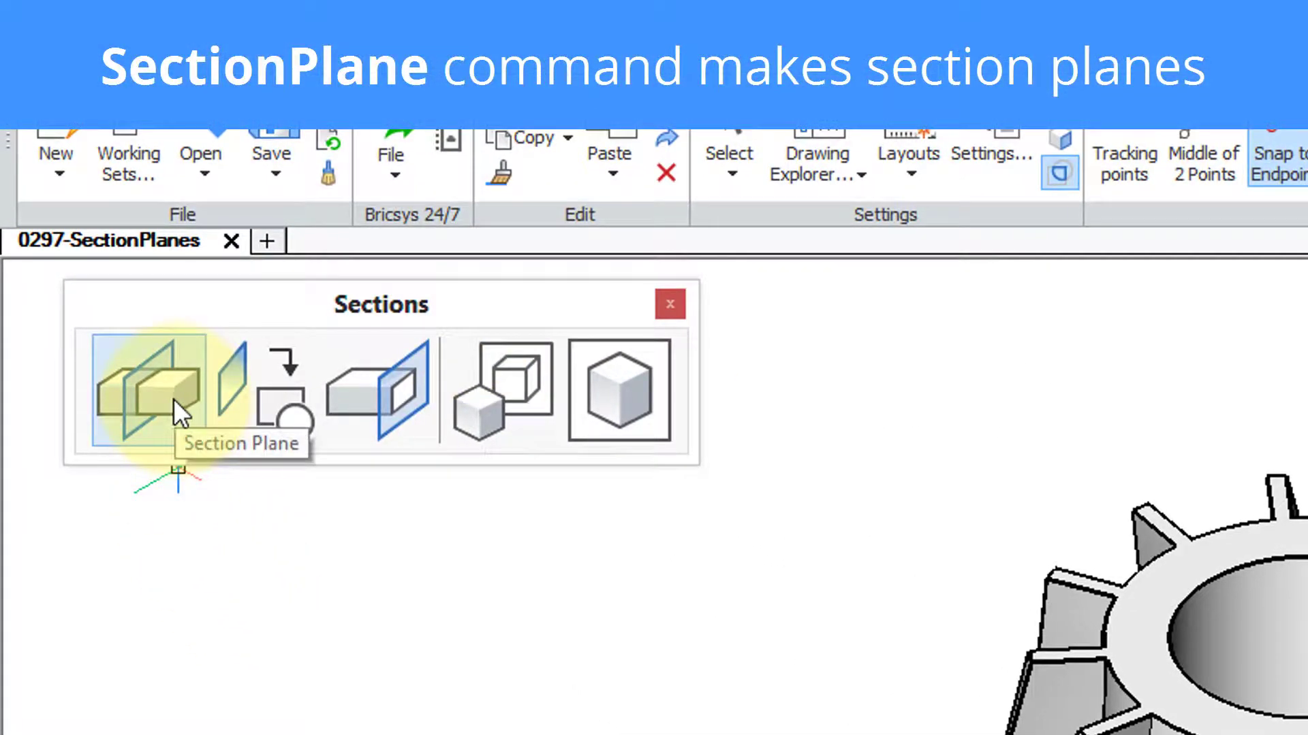
- Create an orthographic Top-aligned section plane cutting horizontally through the turbine's blades, then orbit to inspect it
left_click(173, 398)
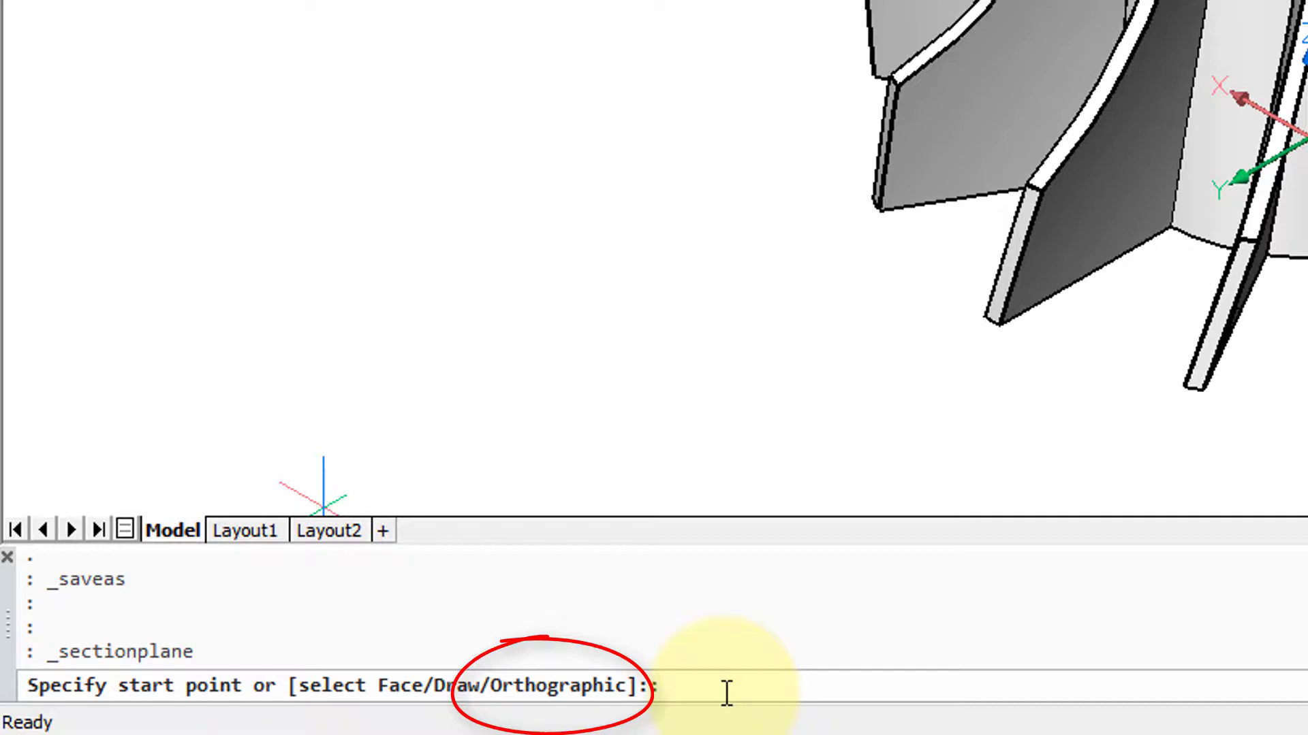
type("o")
key("Return")
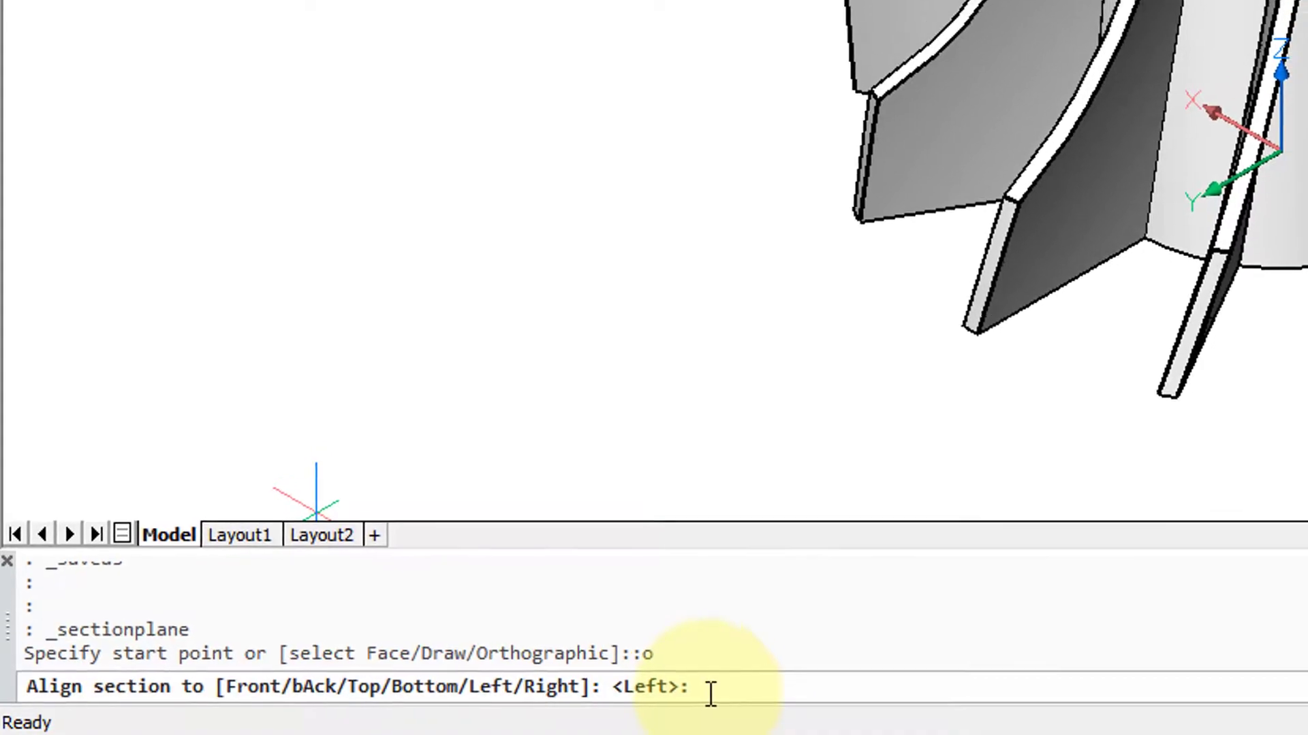
type("t")
key("Return")
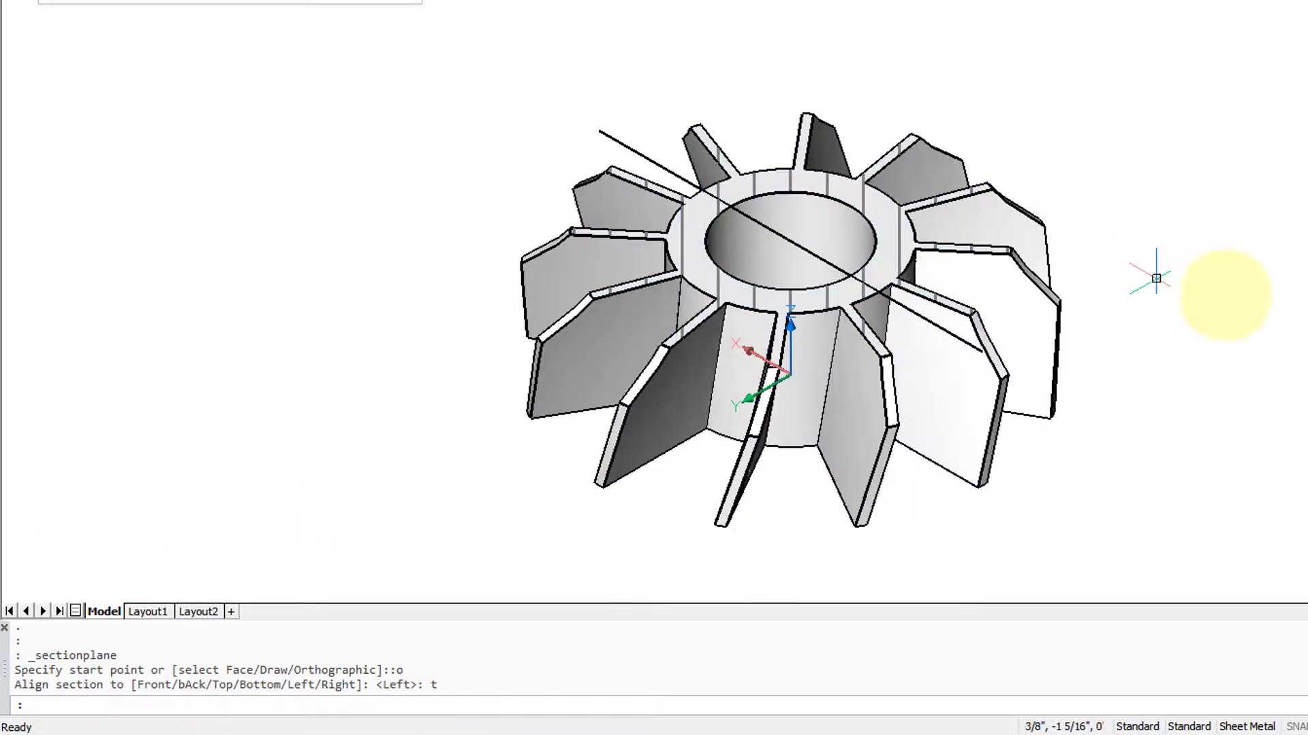
middle_click_drag(905, 204, 830, 208, "shift")
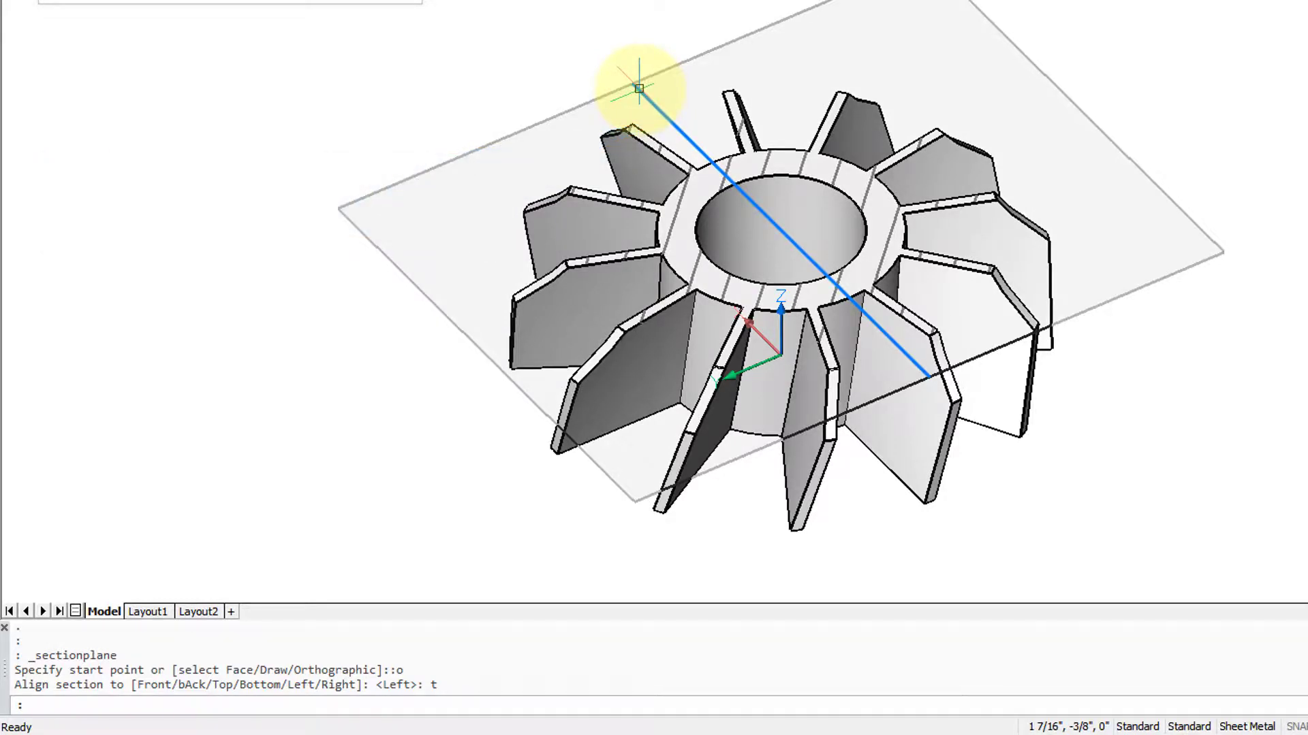
- Undo the view orbit and remove the Top-aligned section plane
key("ctrl+z")
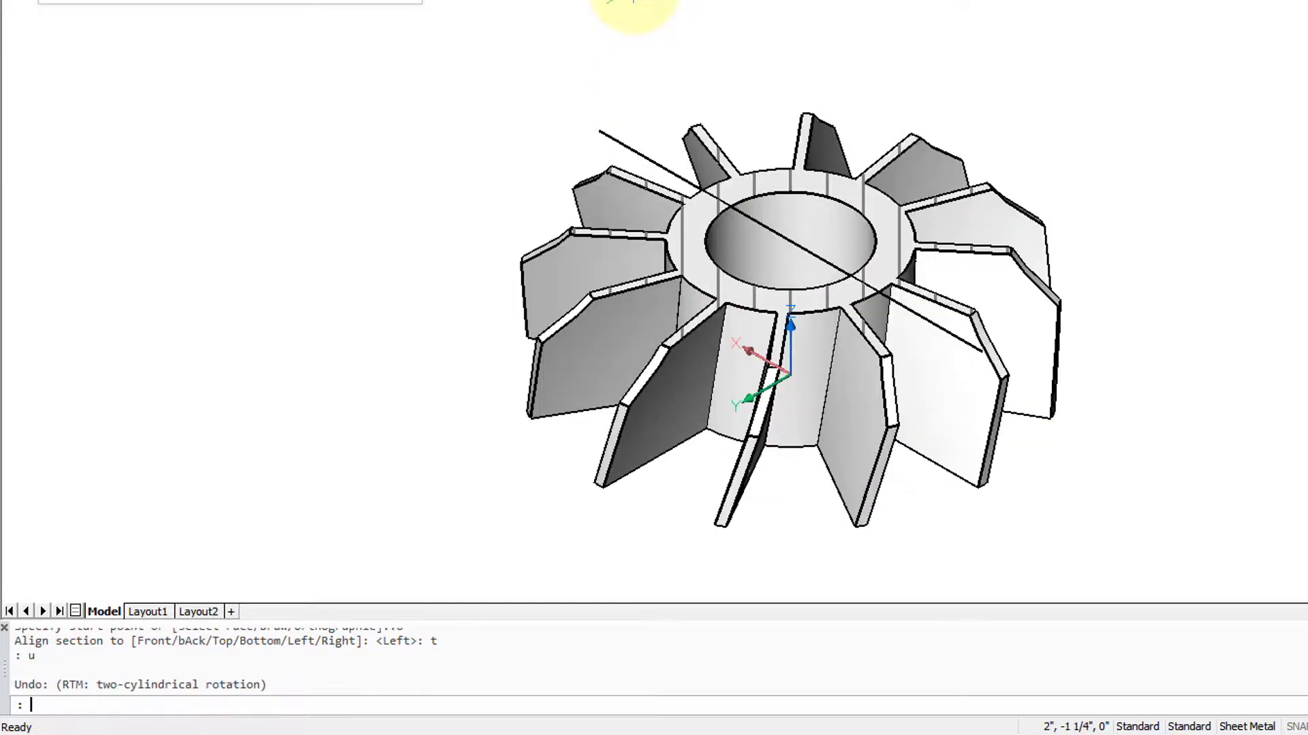
type("u")
key("Return")
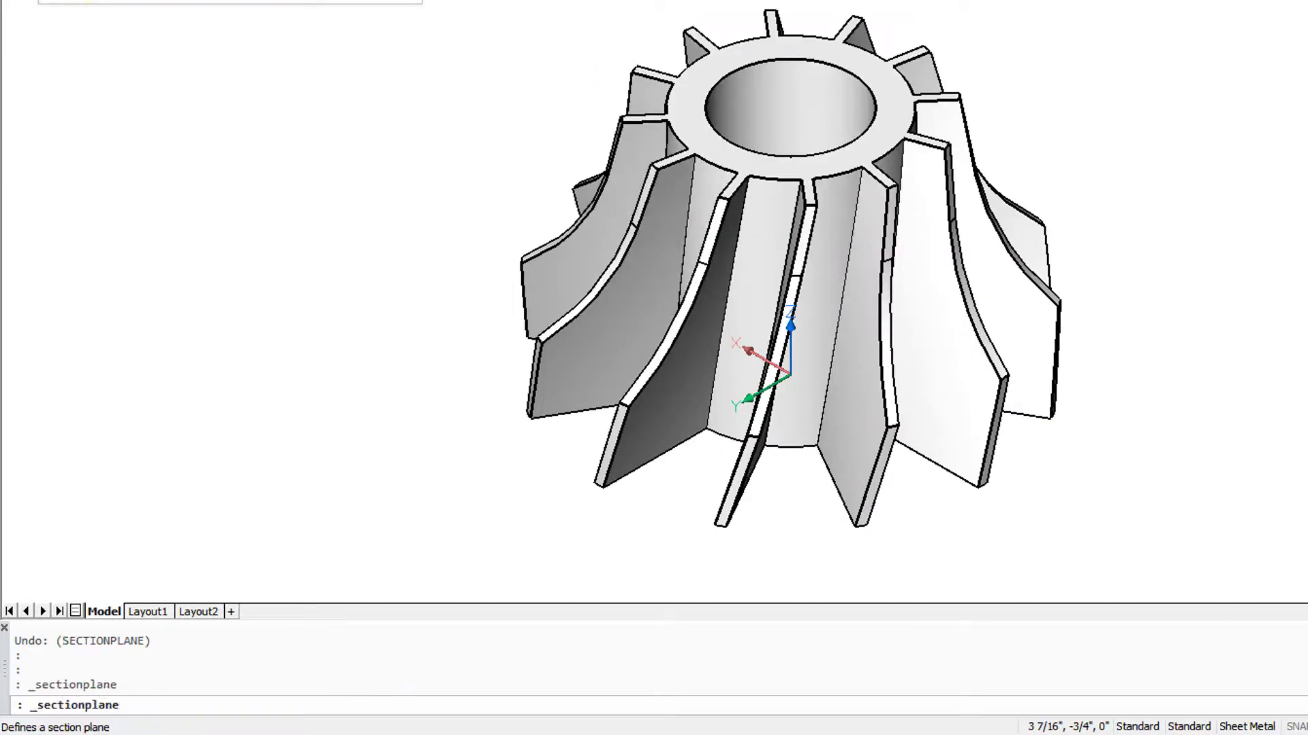
- Create a Front-aligned section plane cutting the turbine in half, then rotate it about its end
type("o")
key("Return")
type("f")
key("Return")
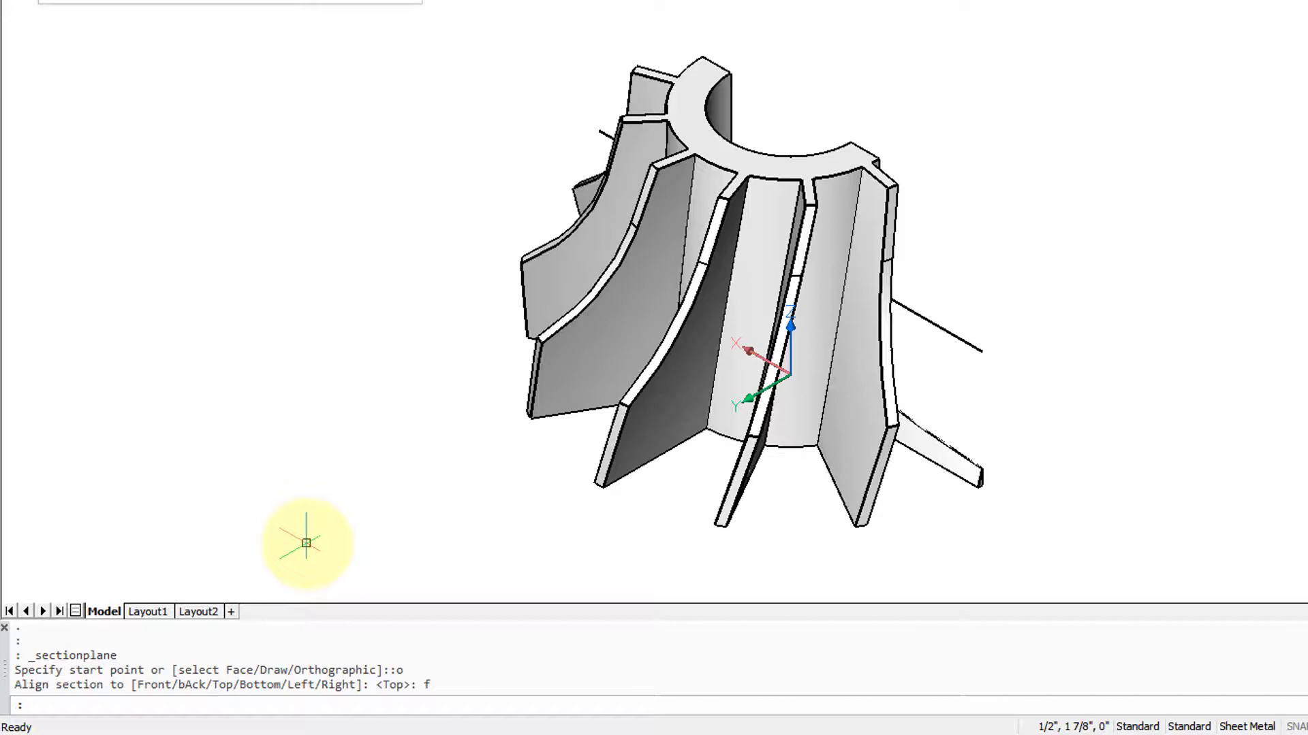
mouse_move(744, 380)
middle_mouse_down("shift")
mouse_move(406, 362)
mouse_move(250, 374)
mouse_move(231, 368)
mouse_move(245, 309)
mouse_move(318, 429)
middle_mouse_up("shift")
left_click(1056, 256)
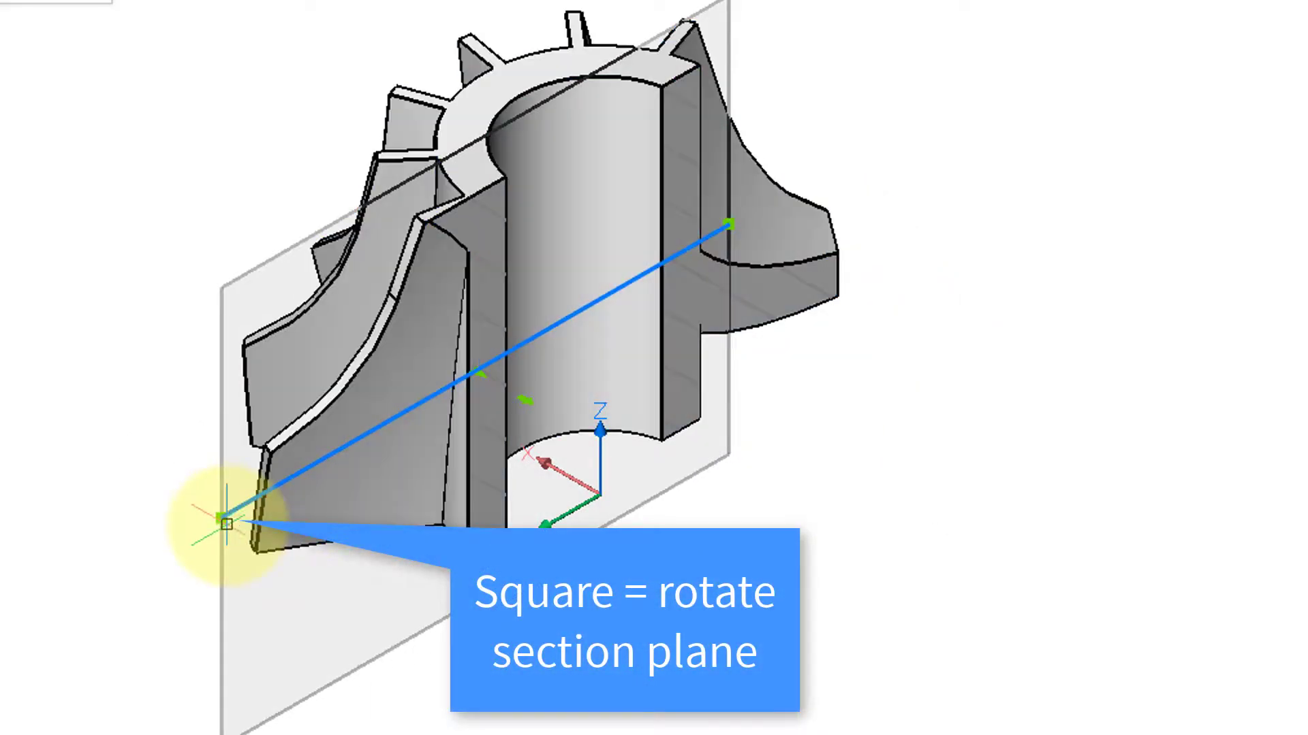
left_click(226, 523)
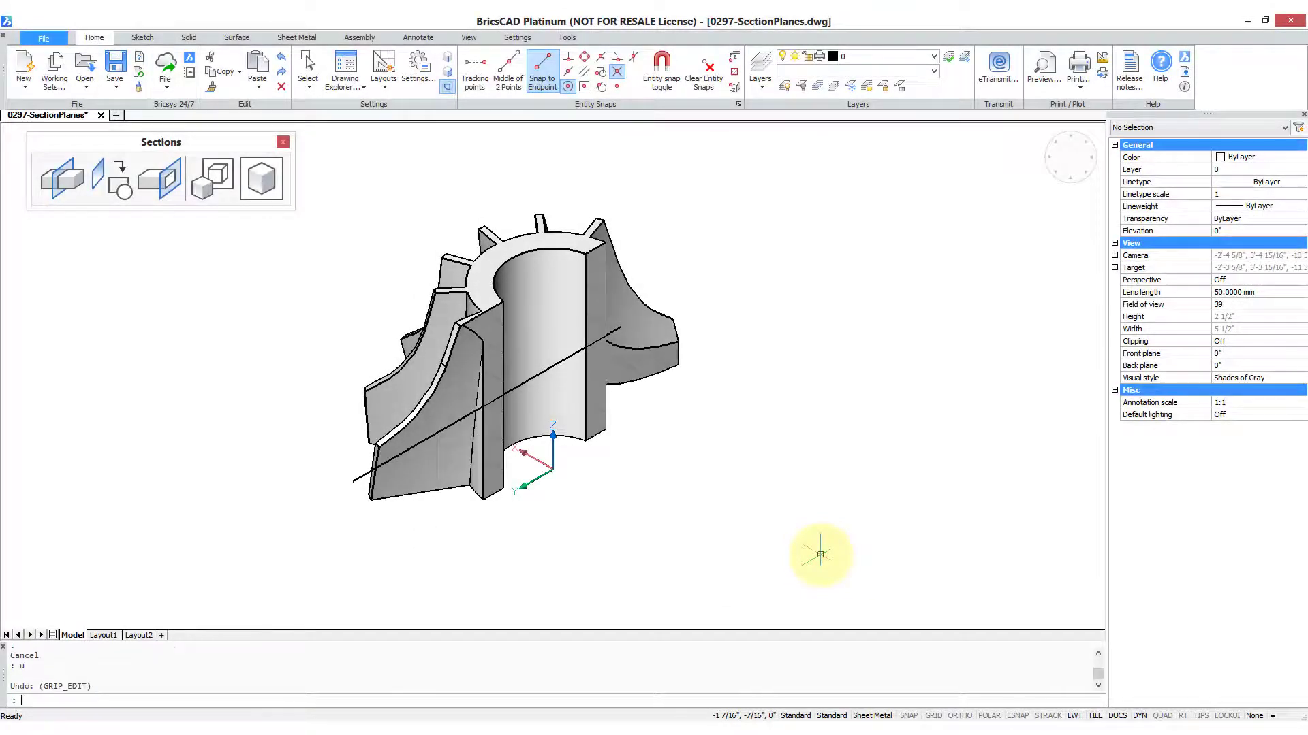
- Replace the rotated plane with a drawn section line through the hub, keeping a narrow wedge visible
type("u")
key("Return")
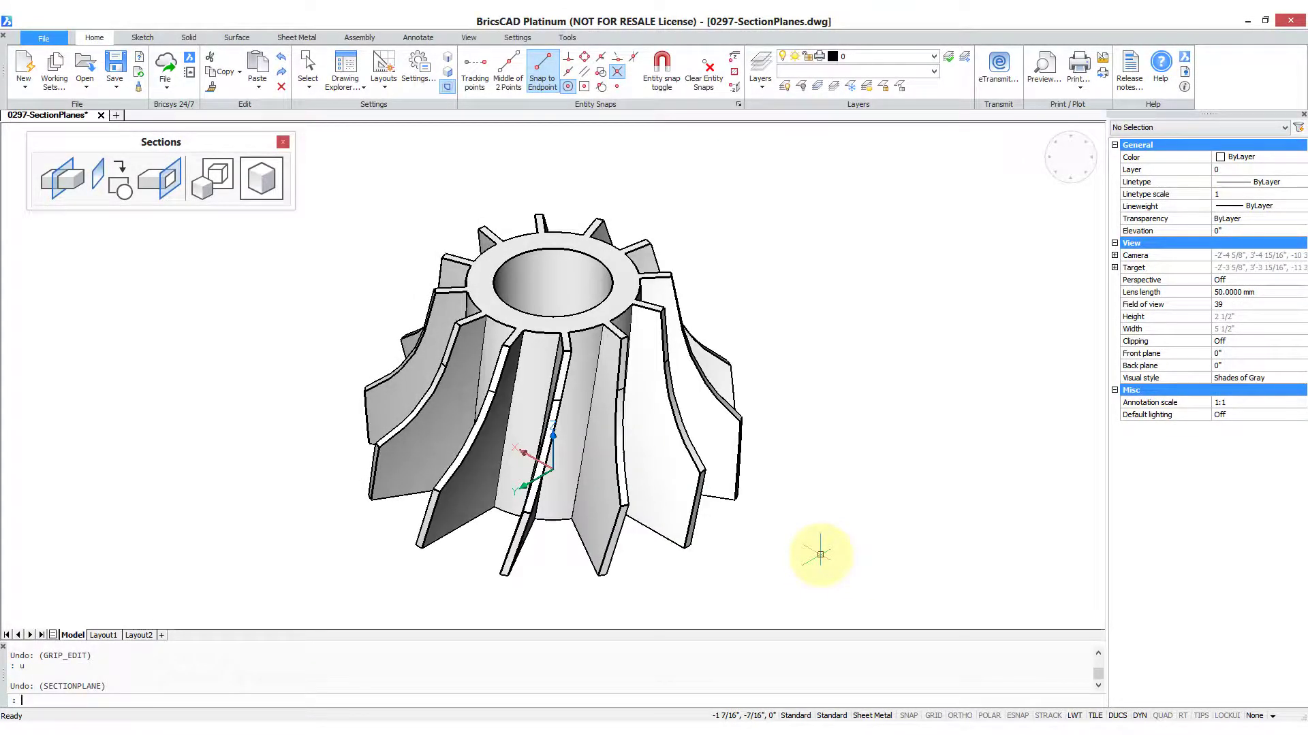
left_click(62, 179)
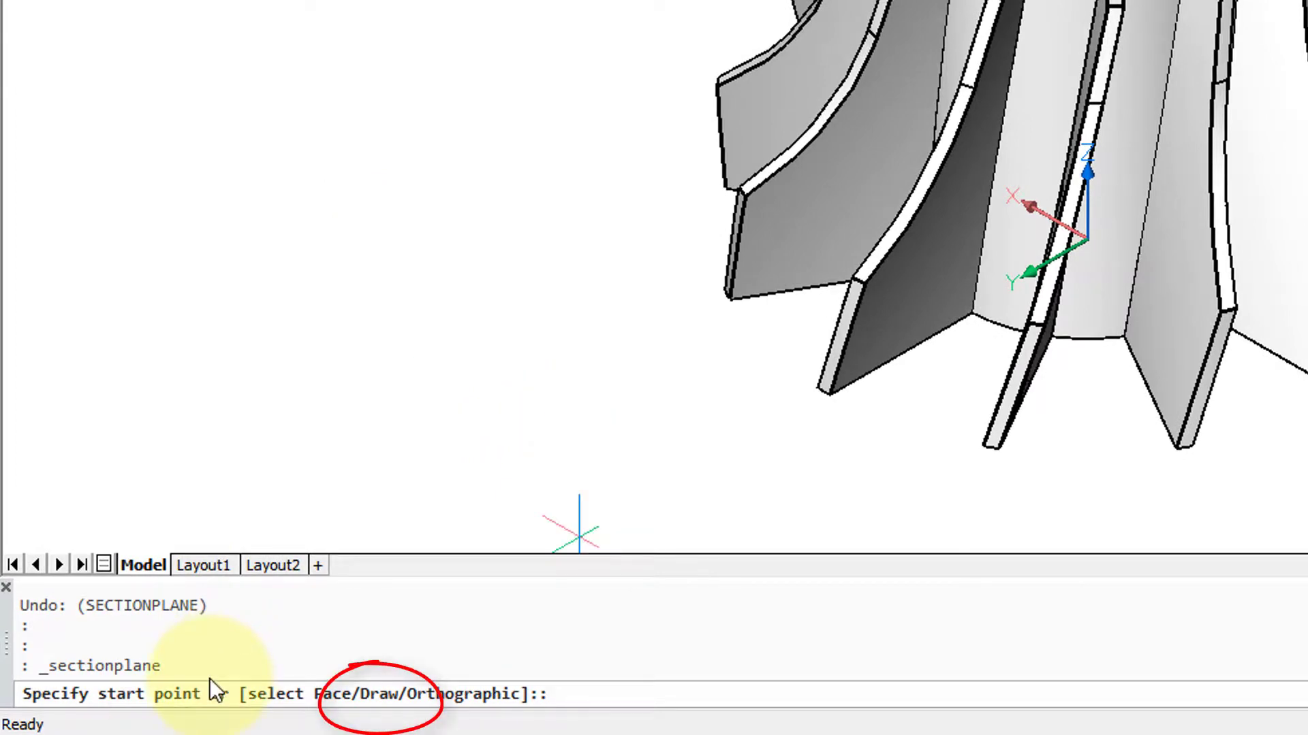
left_click(361, 695)
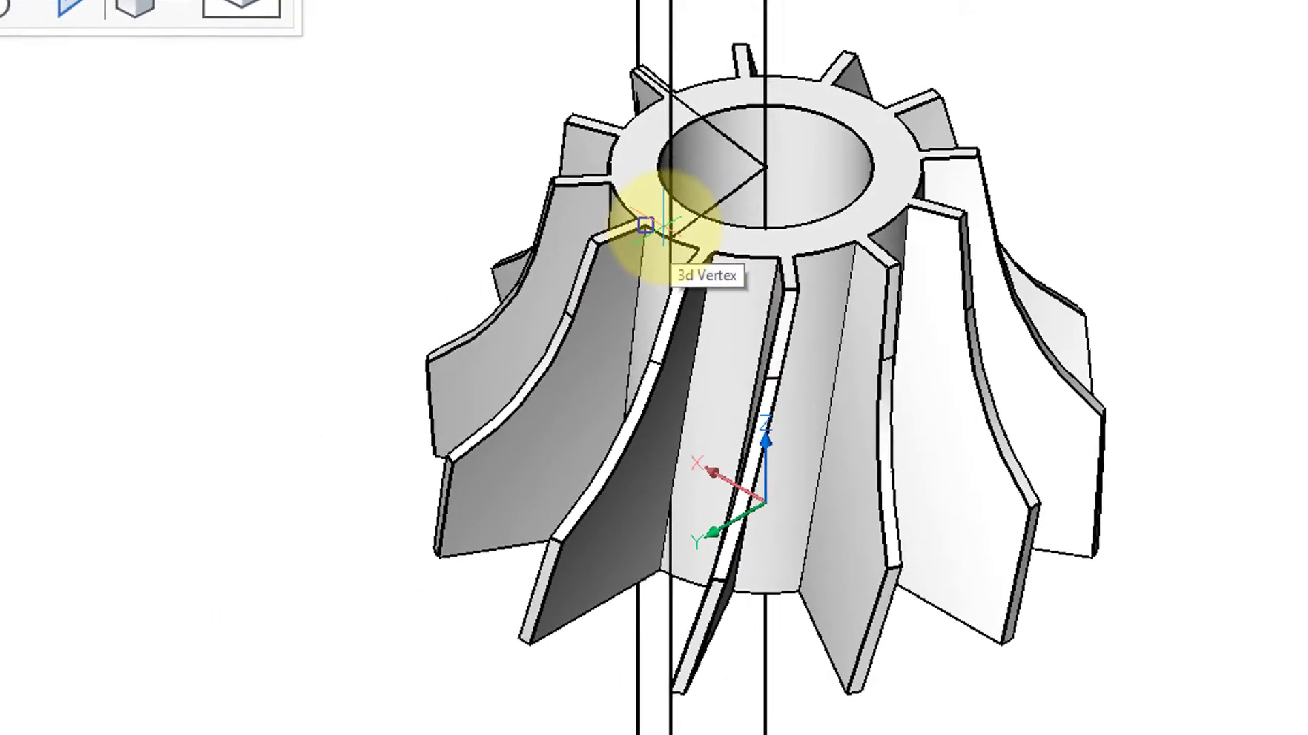
left_click(646, 225)
key("Return")
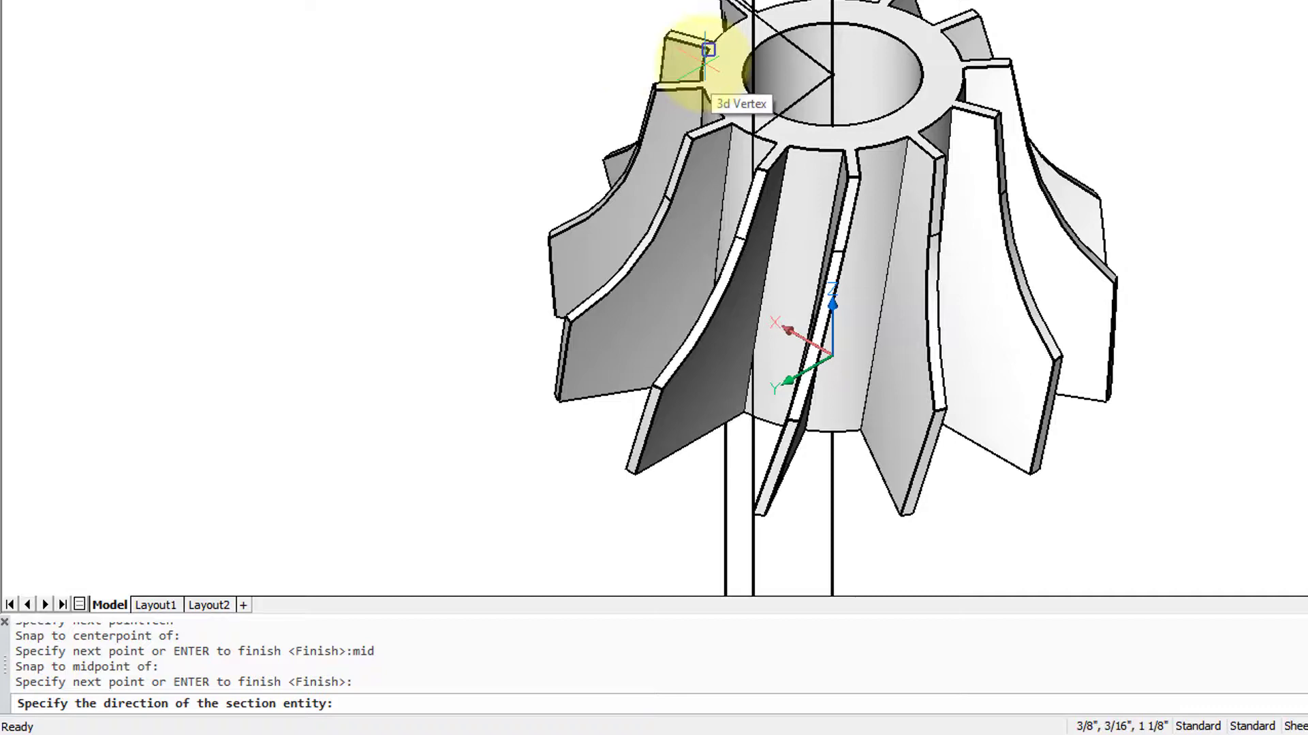
left_click(707, 49)
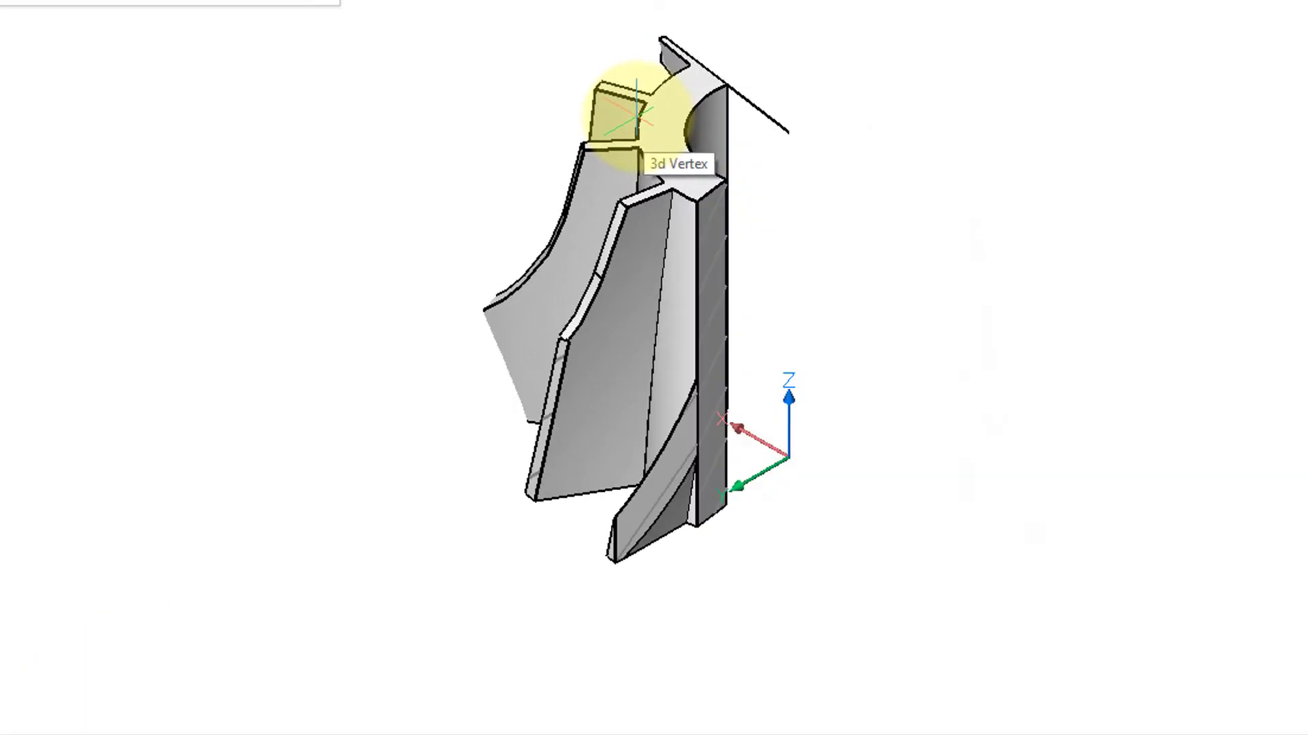
- Drag a corner grip of the section plane down to a lower blade vertex, adding a bend
middle_click_drag(715, 497, 211, 502, "shift")
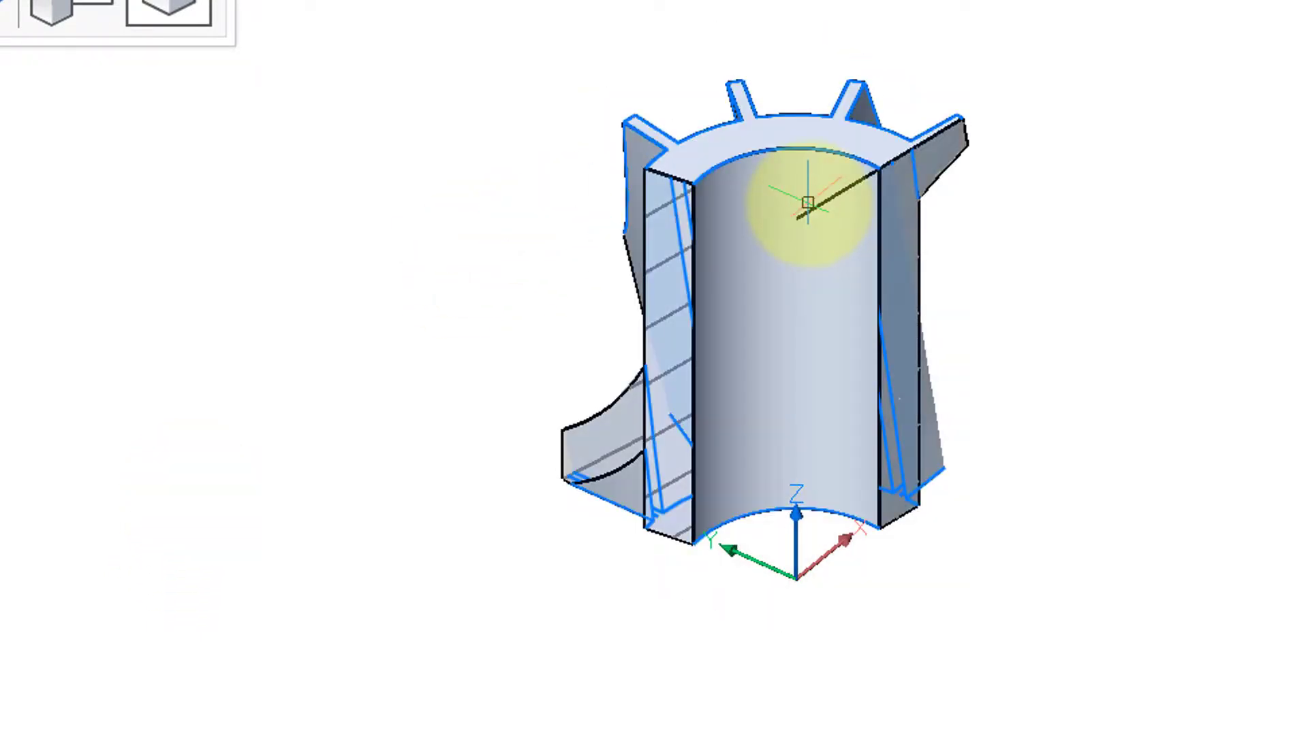
left_click(807, 202)
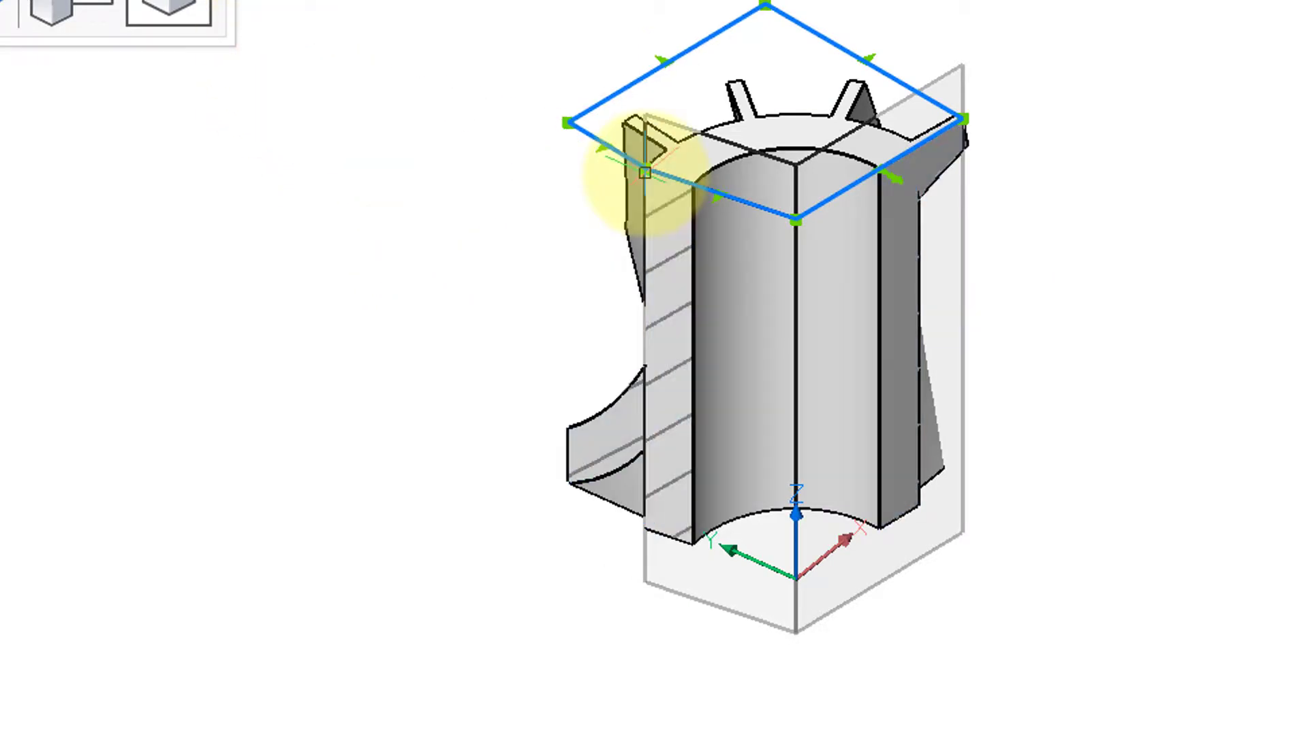
left_click(644, 166)
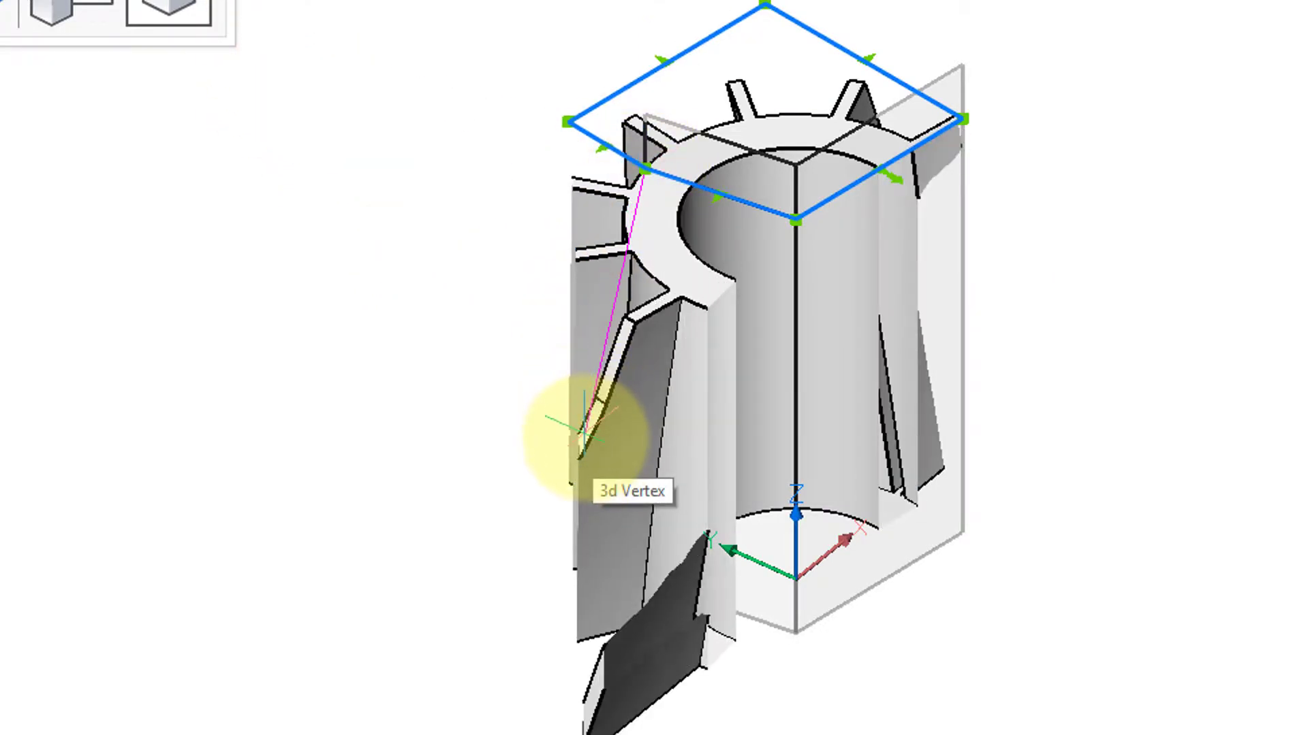
left_click(599, 277)
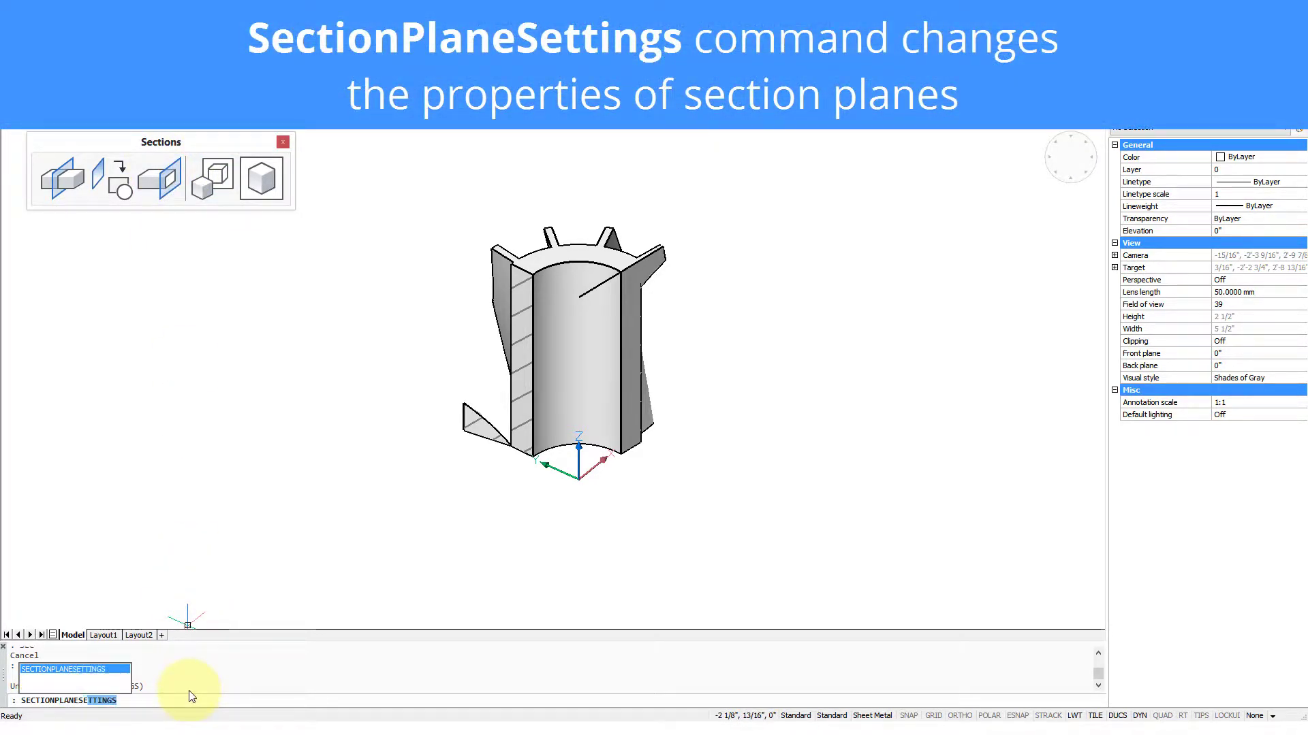
- In SECTIONPLANESETTINGS, turn off clipping and set the plane transparency to 10
type("TTINGS")
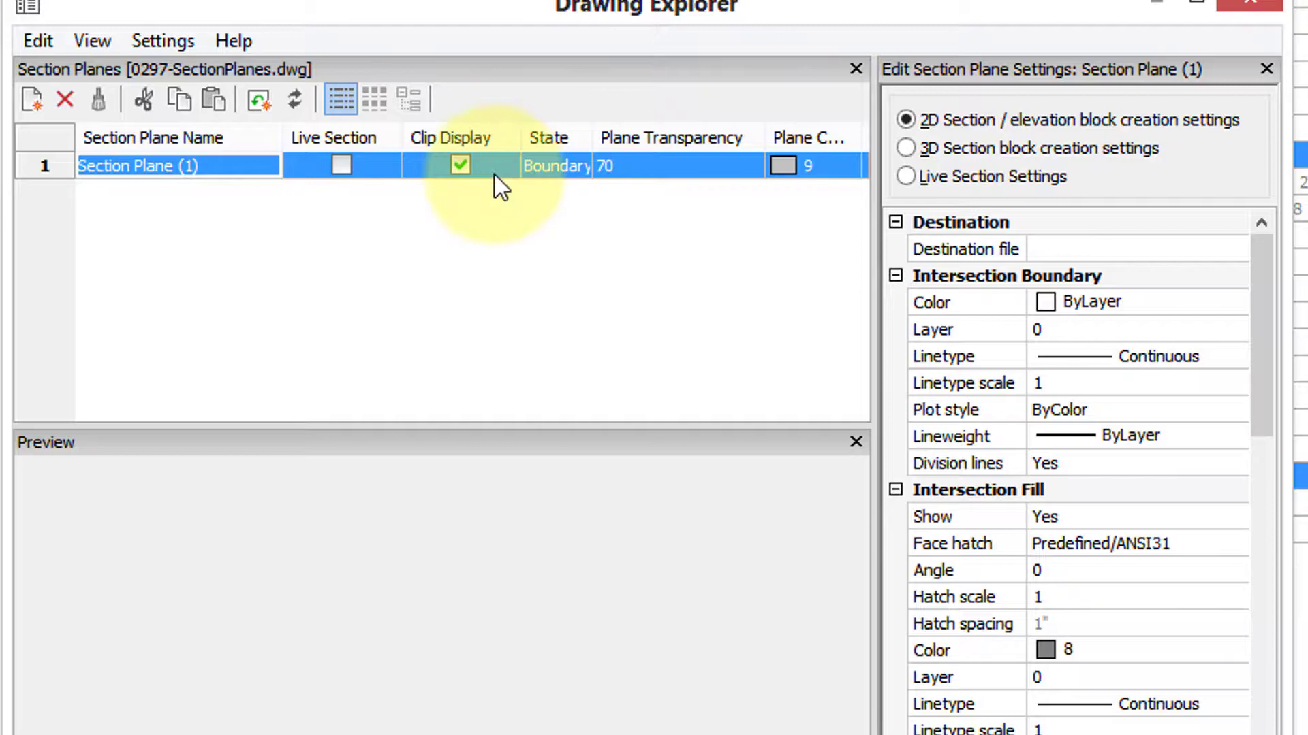
left_click(470, 166)
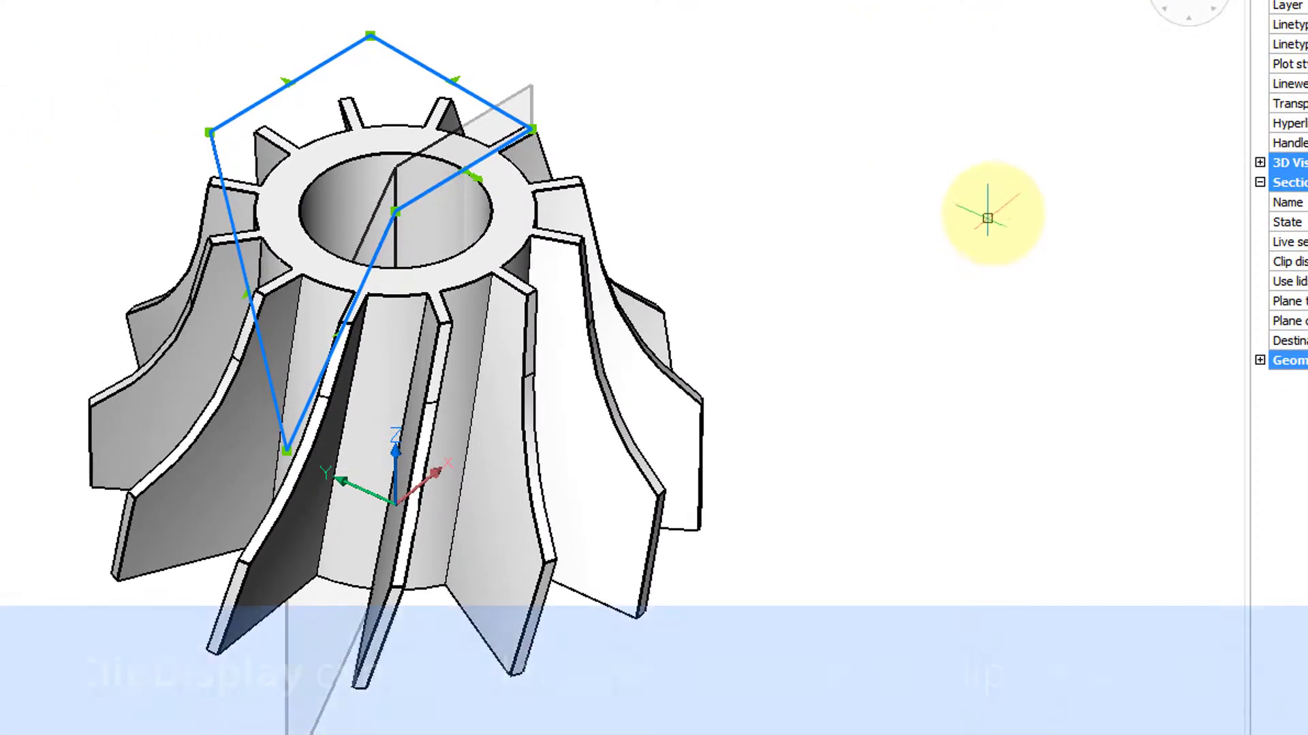
key("Escape")
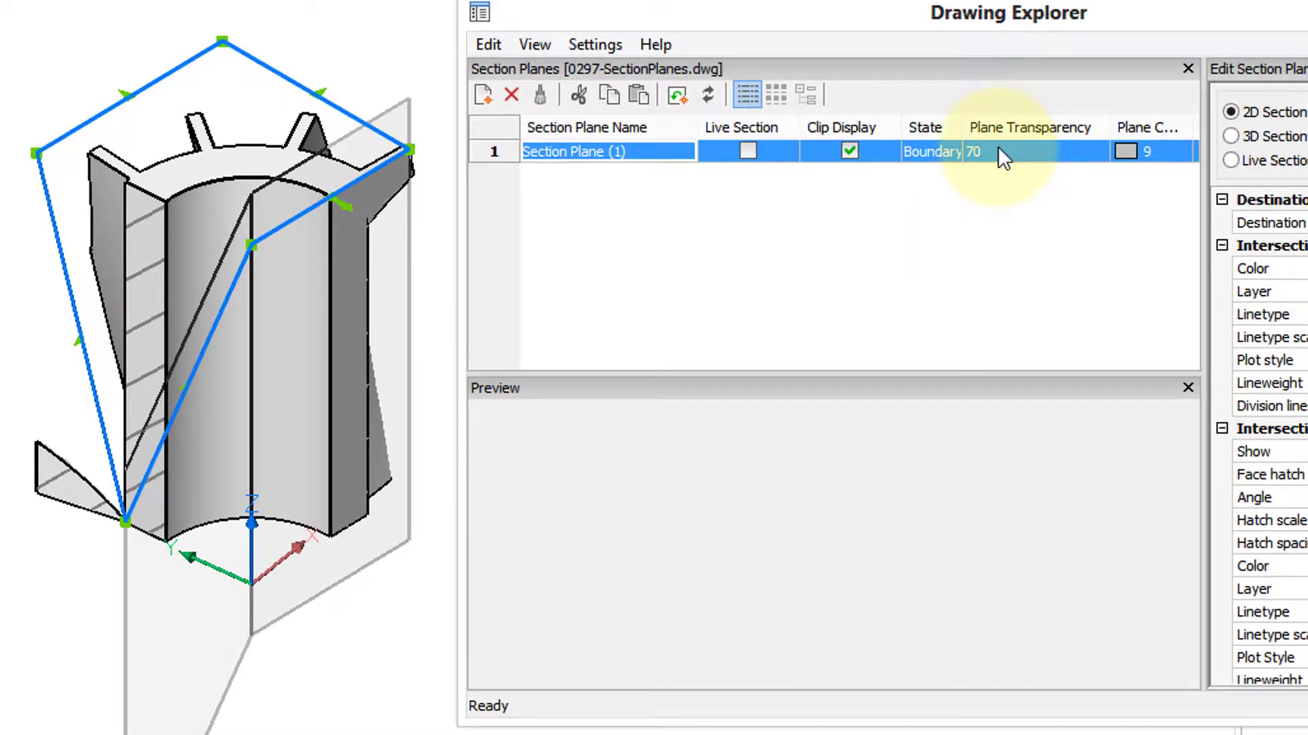
left_click(993, 150)
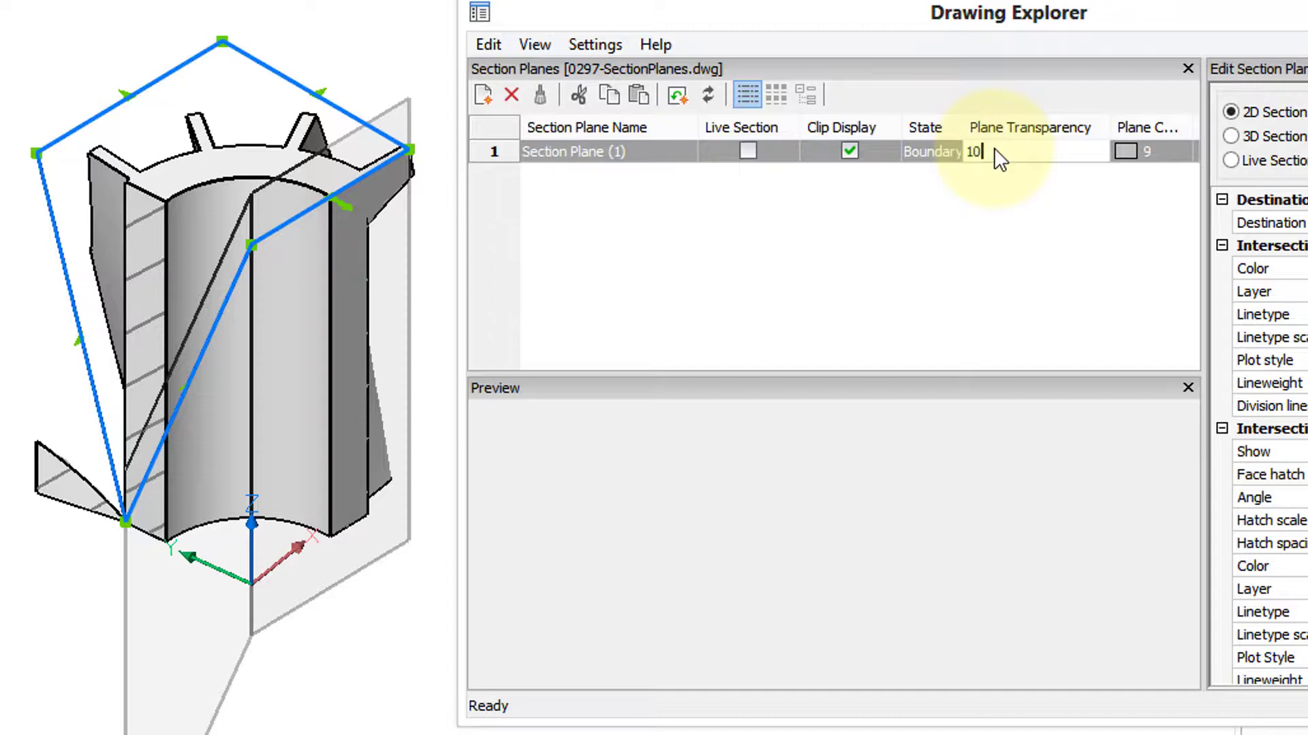
key("Tab")
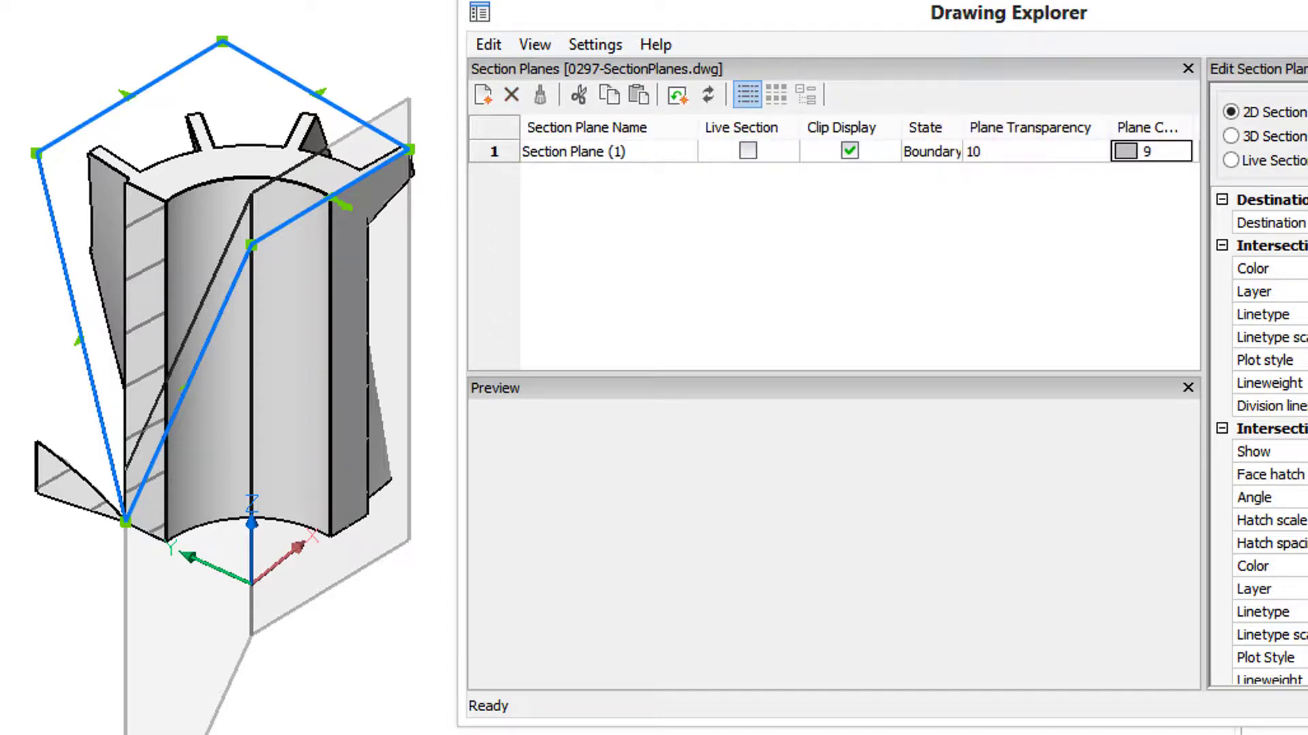
key("Escape")
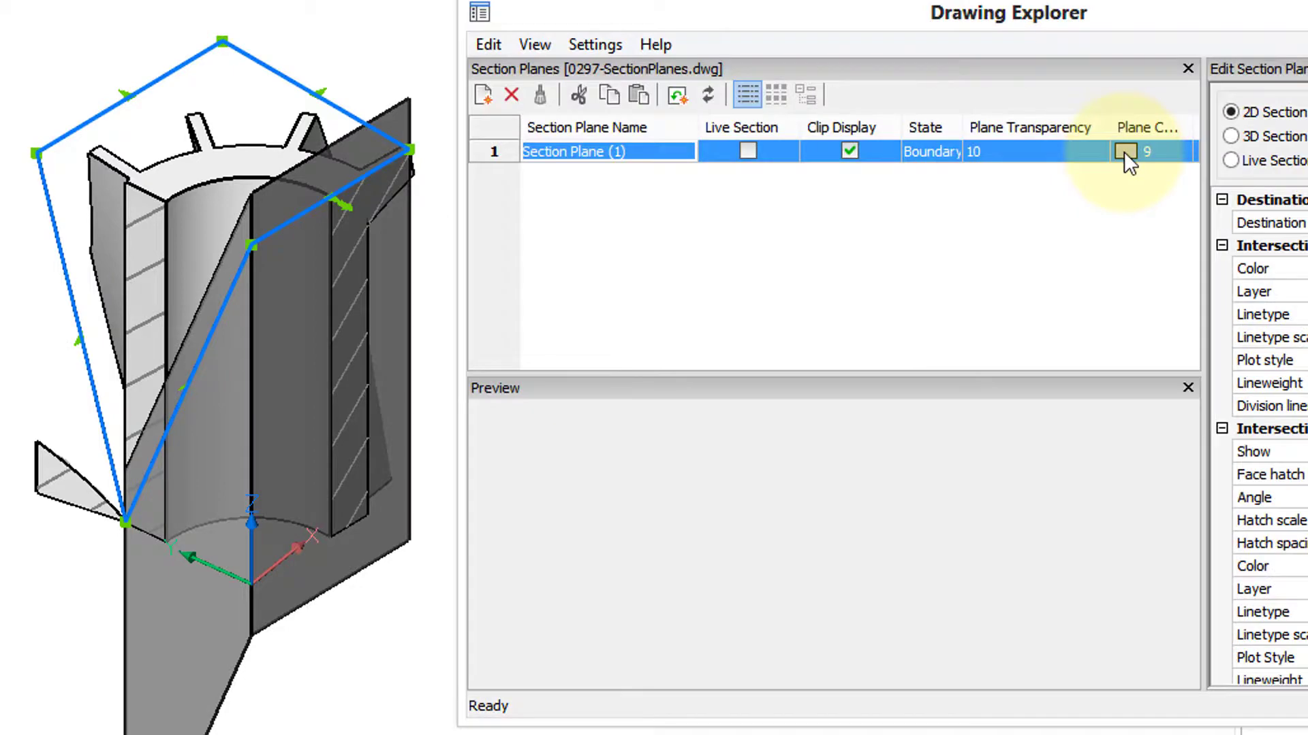
- Set the section plane colour to yellow (50)
left_click(1125, 152)
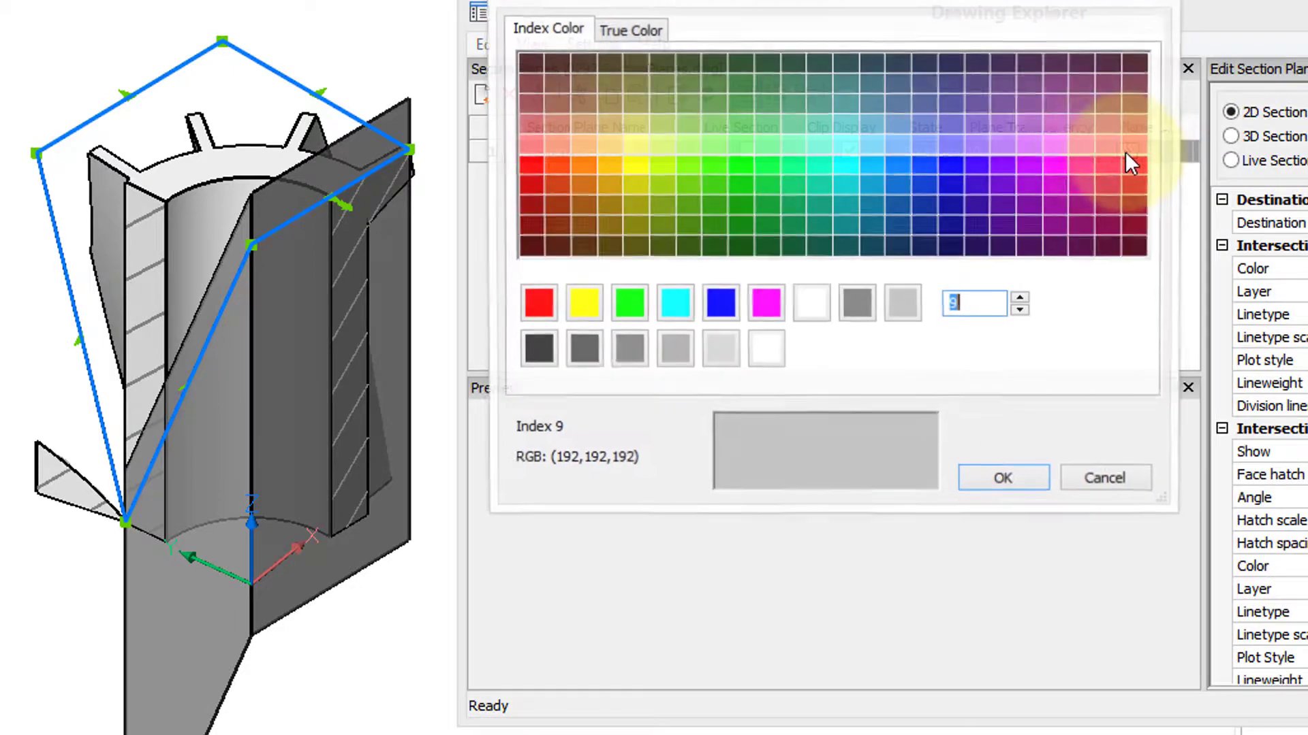
left_click(637, 175)
left_click(1025, 484)
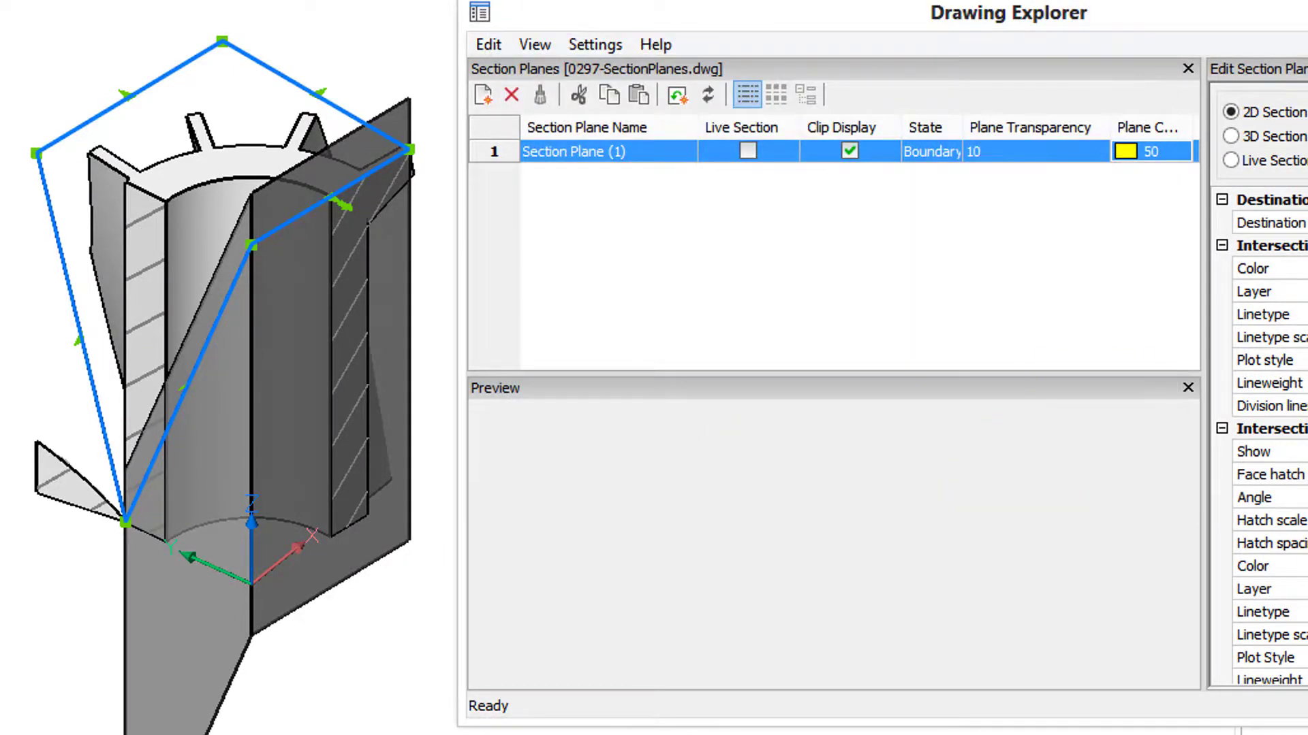
key("Escape")
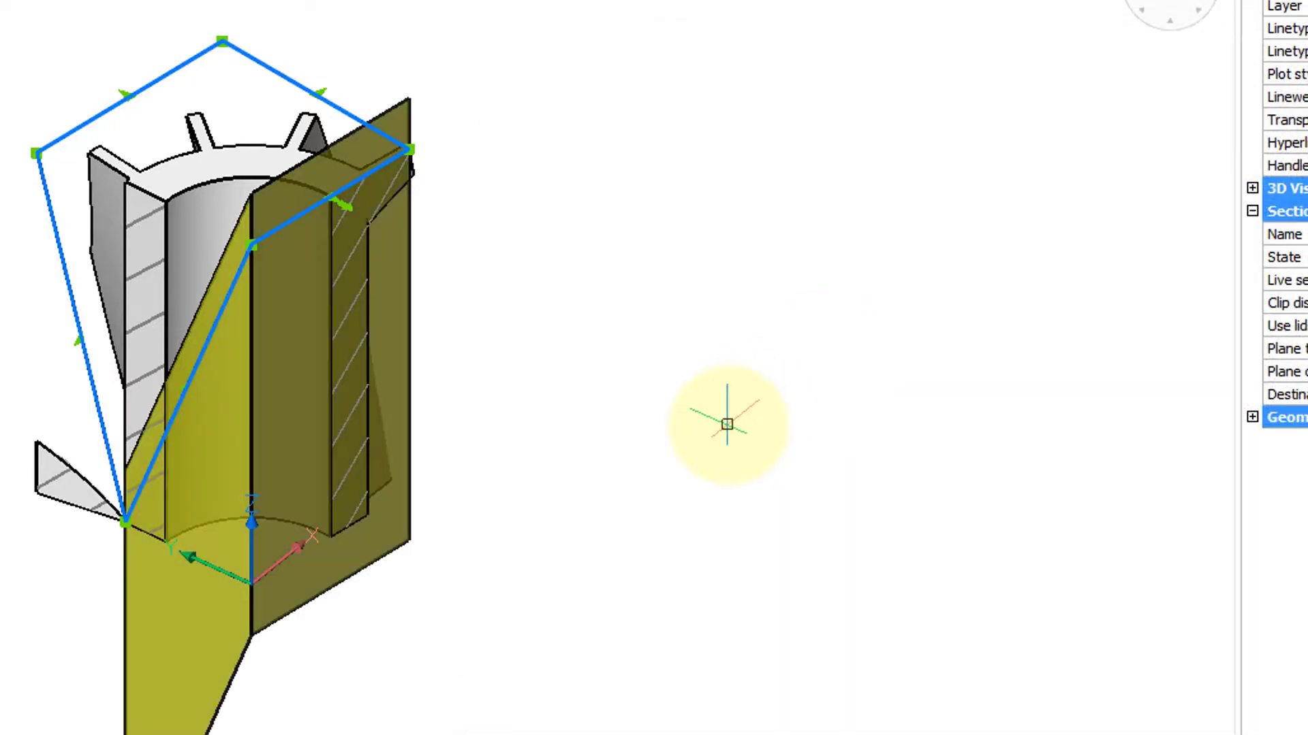
left_click(795, 383)
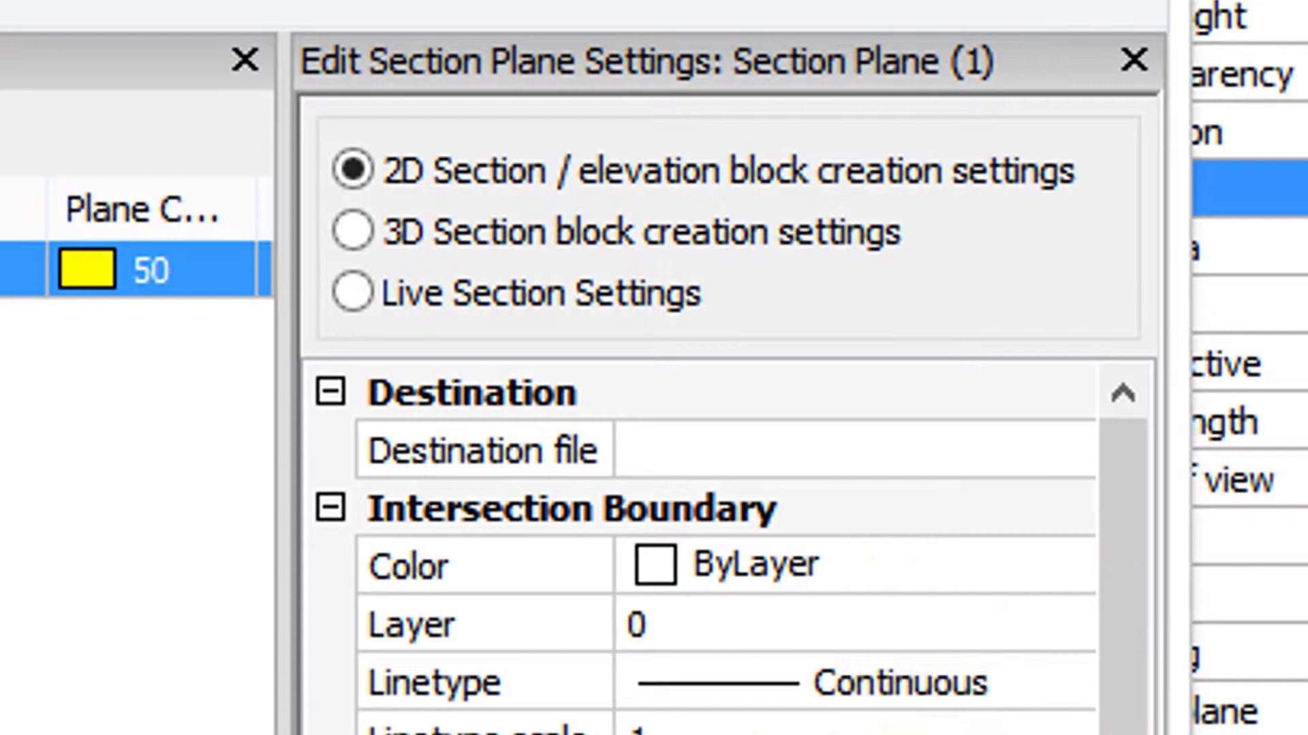
- Review the 3D and 2D section block settings, then launch Section Plane to Block
scroll(1124, 656, "down", 10)
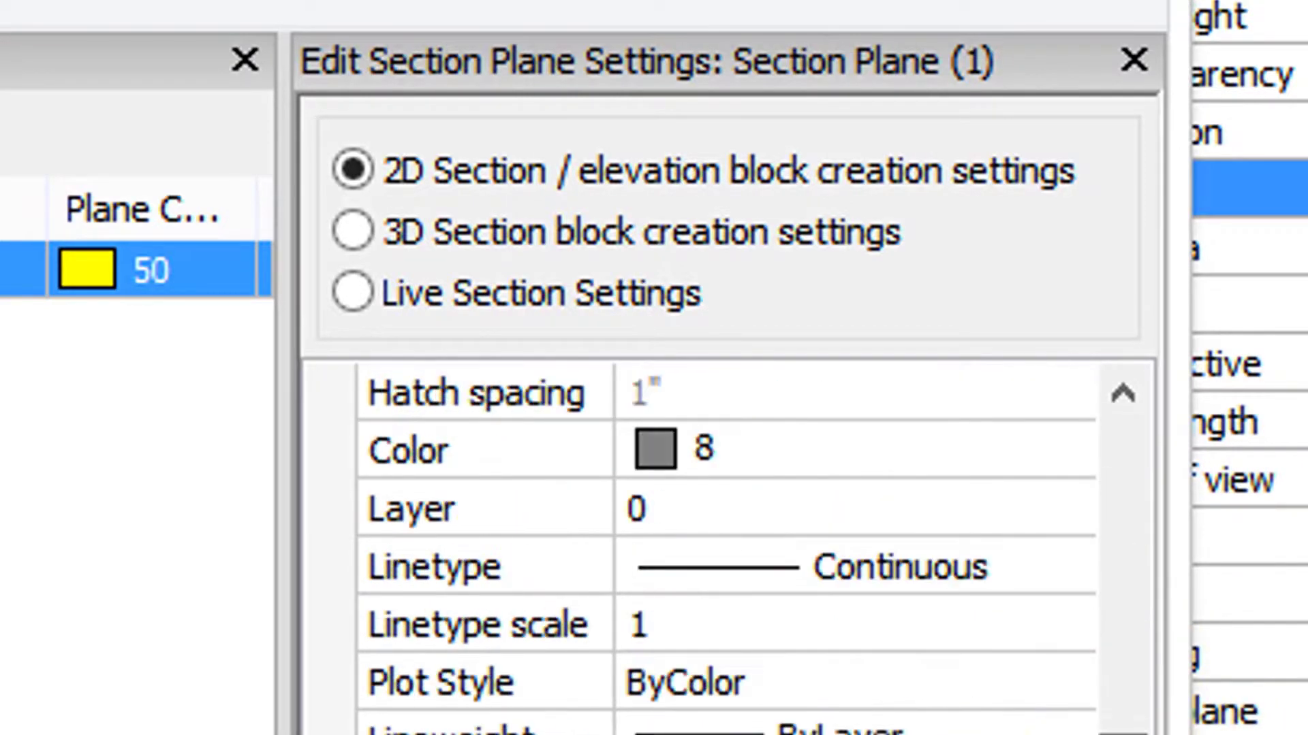
scroll(1124, 656, "down", 3)
left_click(732, 232)
left_click(731, 179)
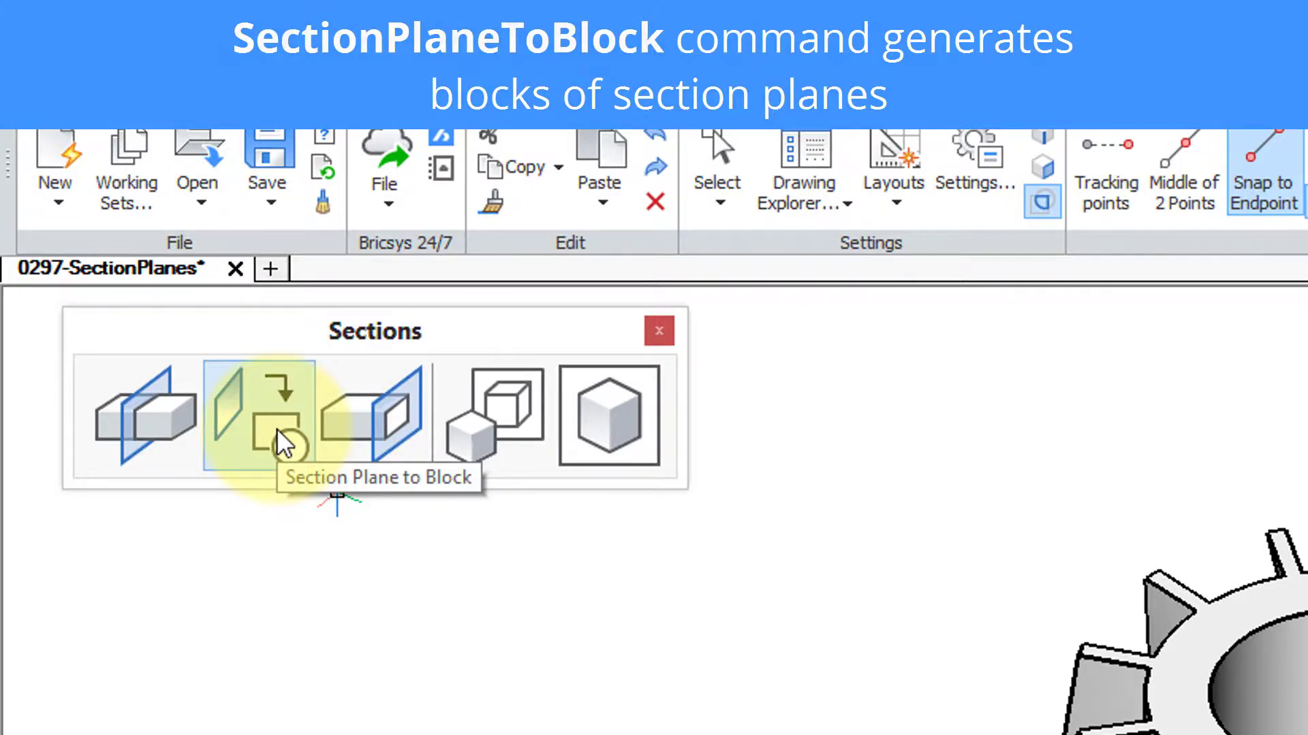
left_click(283, 444)
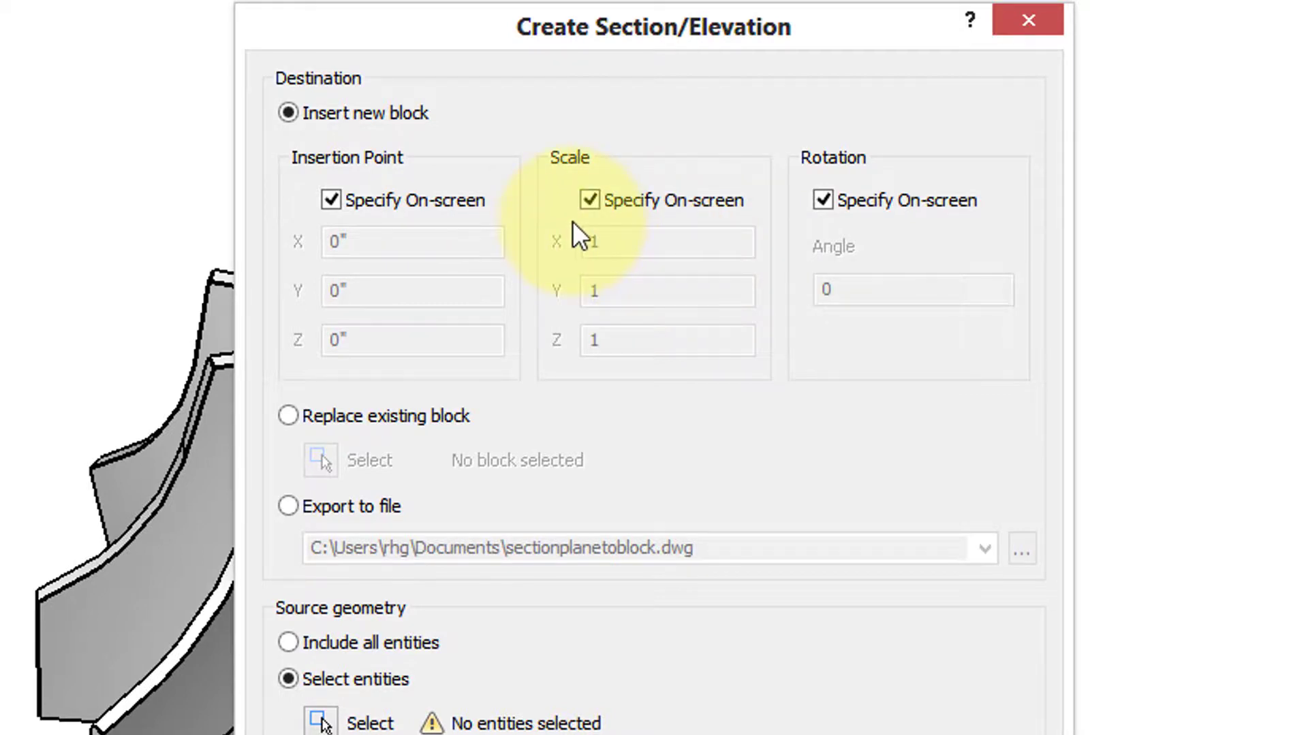
- Fix the block scale at 1 and rotation at 0, and choose the turbine solid as source geometry
left_click(589, 200)
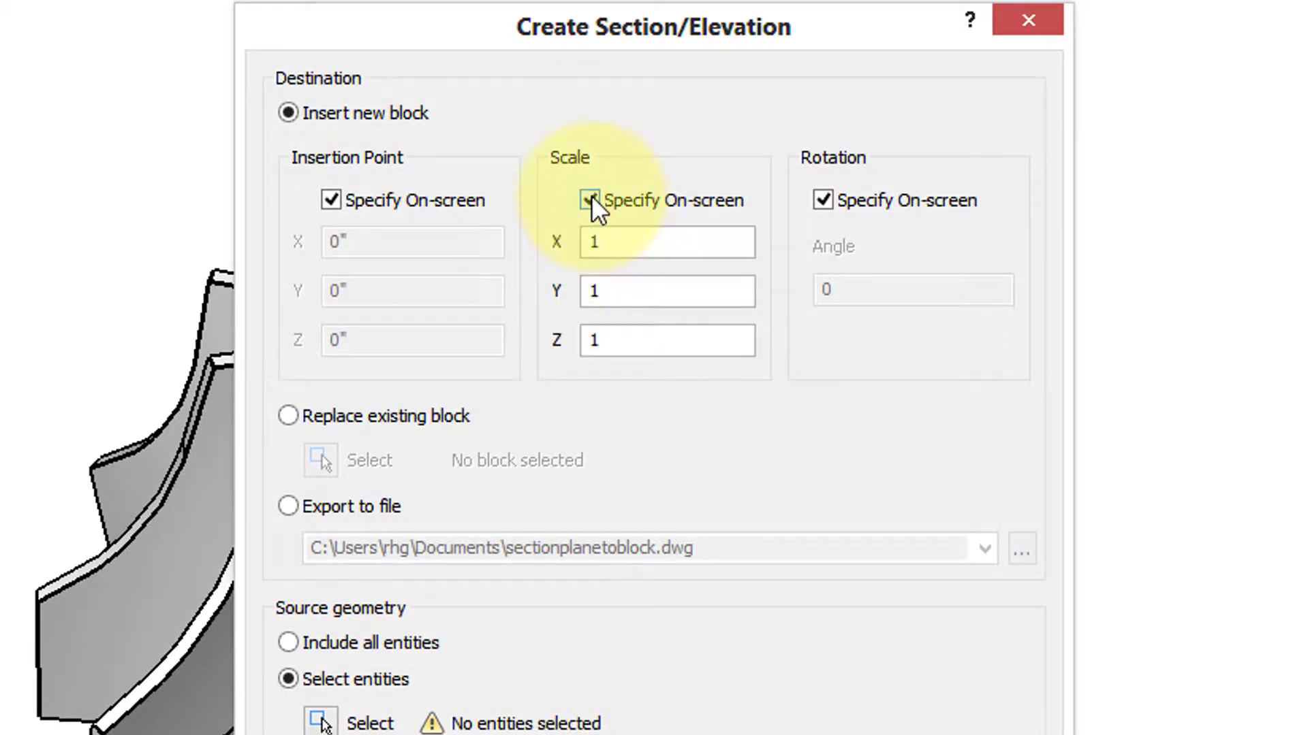
left_click(823, 200)
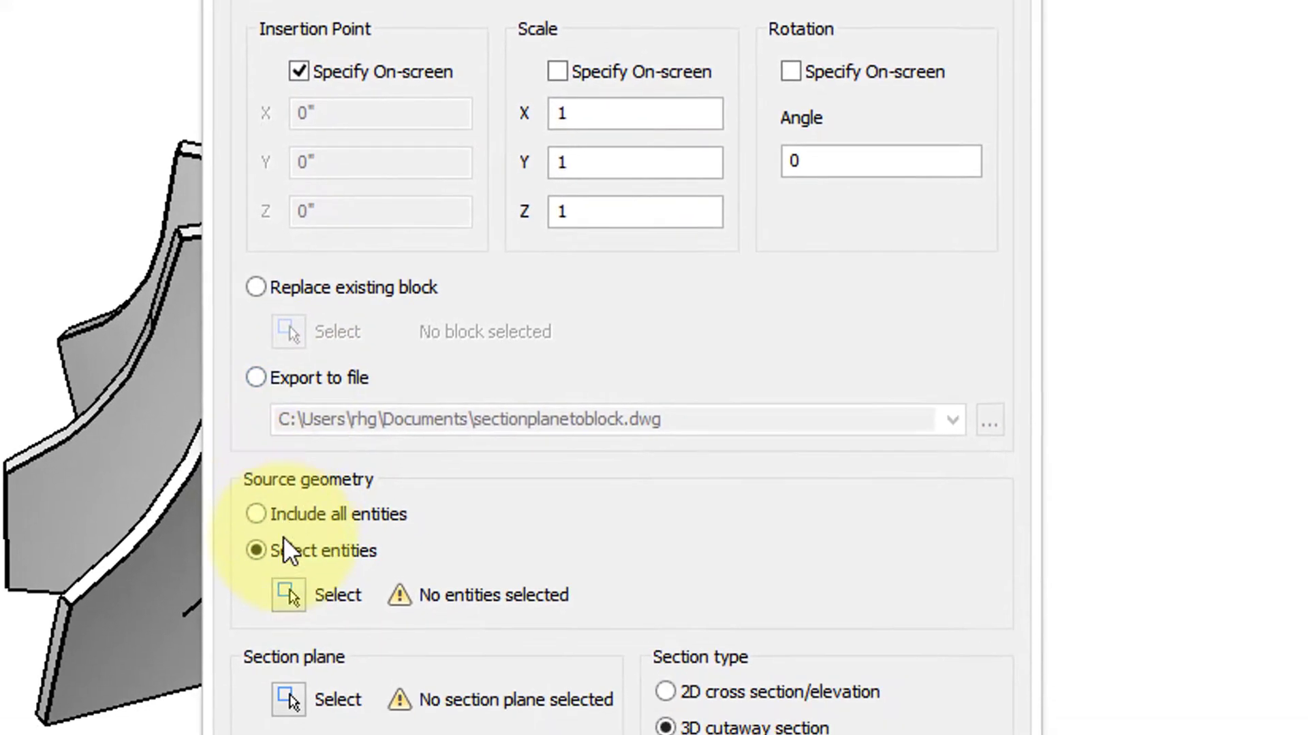
left_click(265, 510)
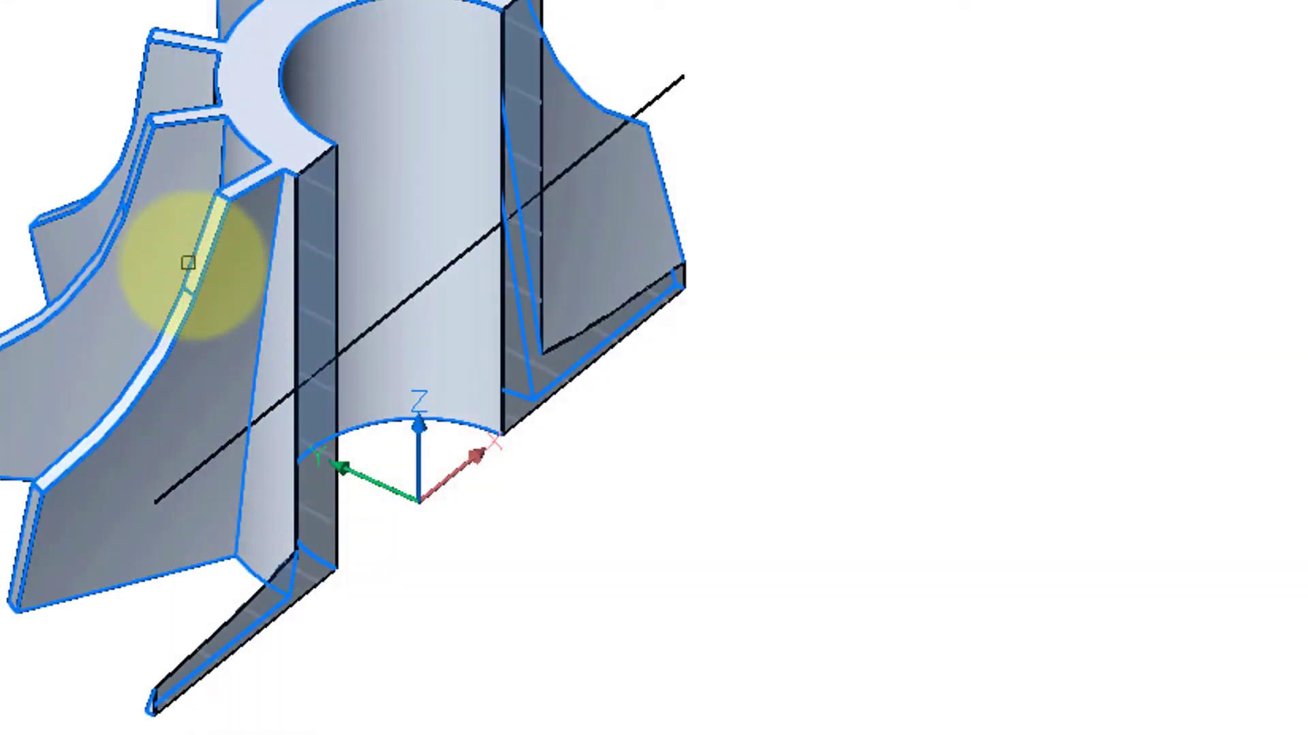
left_click(202, 268)
key("Return")
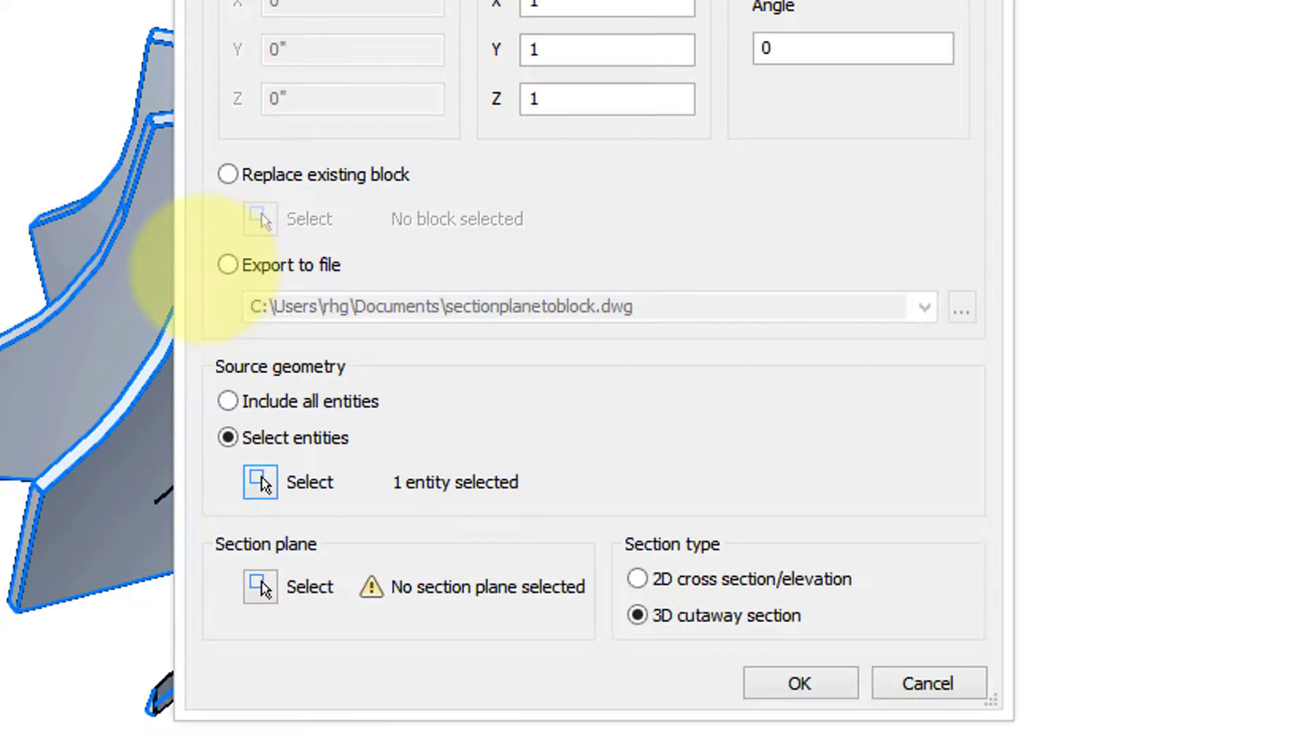
left_click(268, 578)
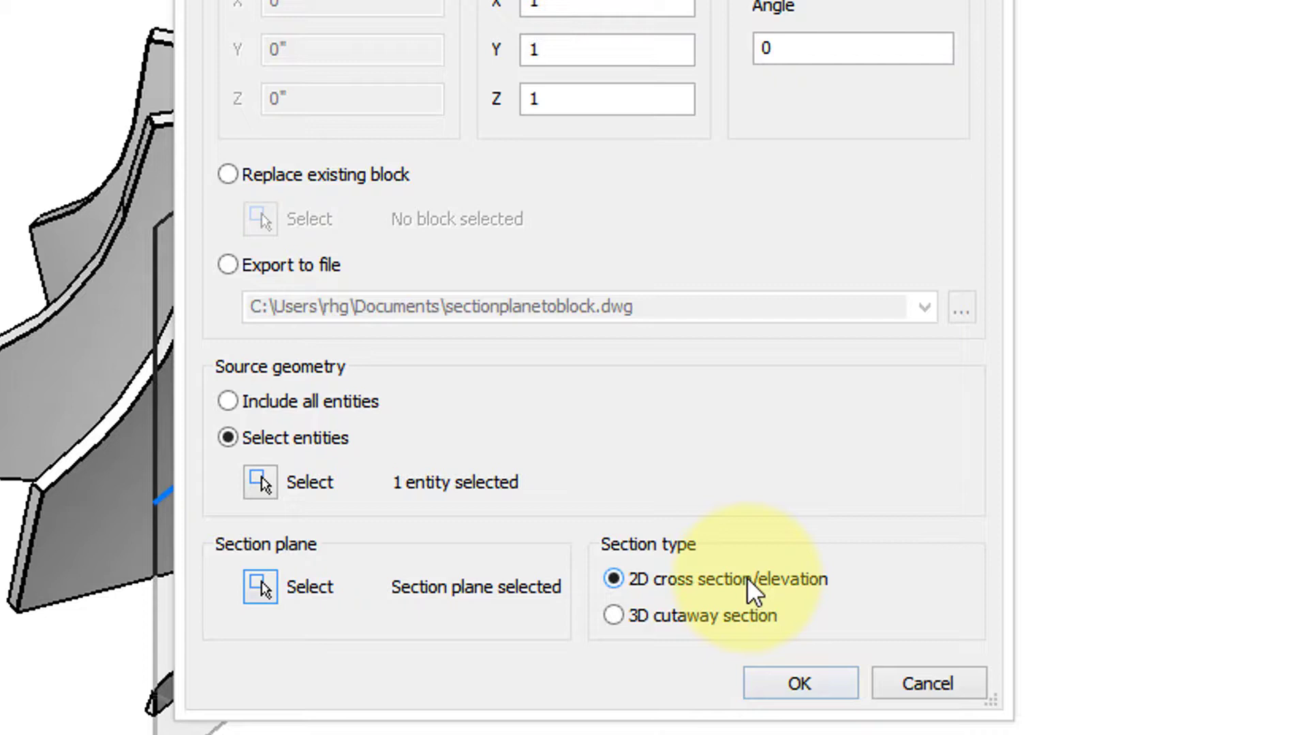
- Create the 2D cross section/elevation block and place it beside the turbine
left_click(817, 686)
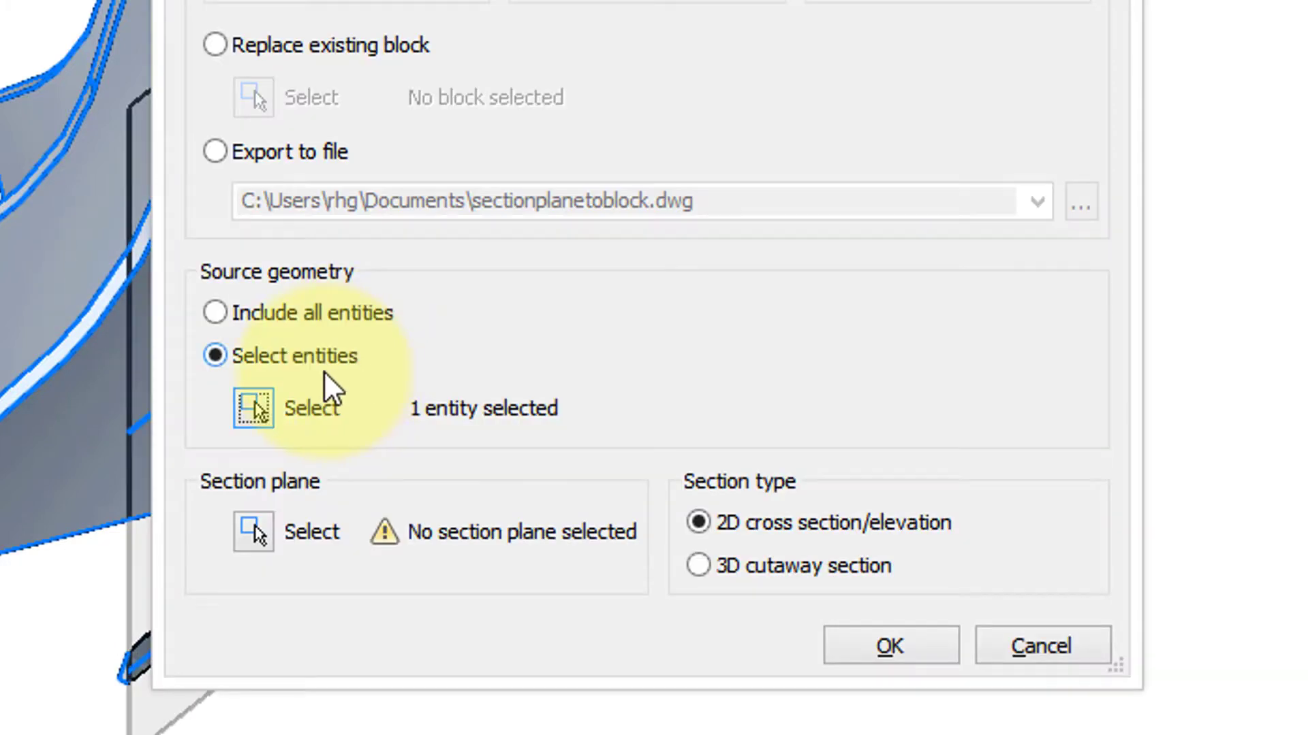
- Pick the turbine's section plane and create a 3D cutaway section block
left_click(259, 532)
left_click(745, 10)
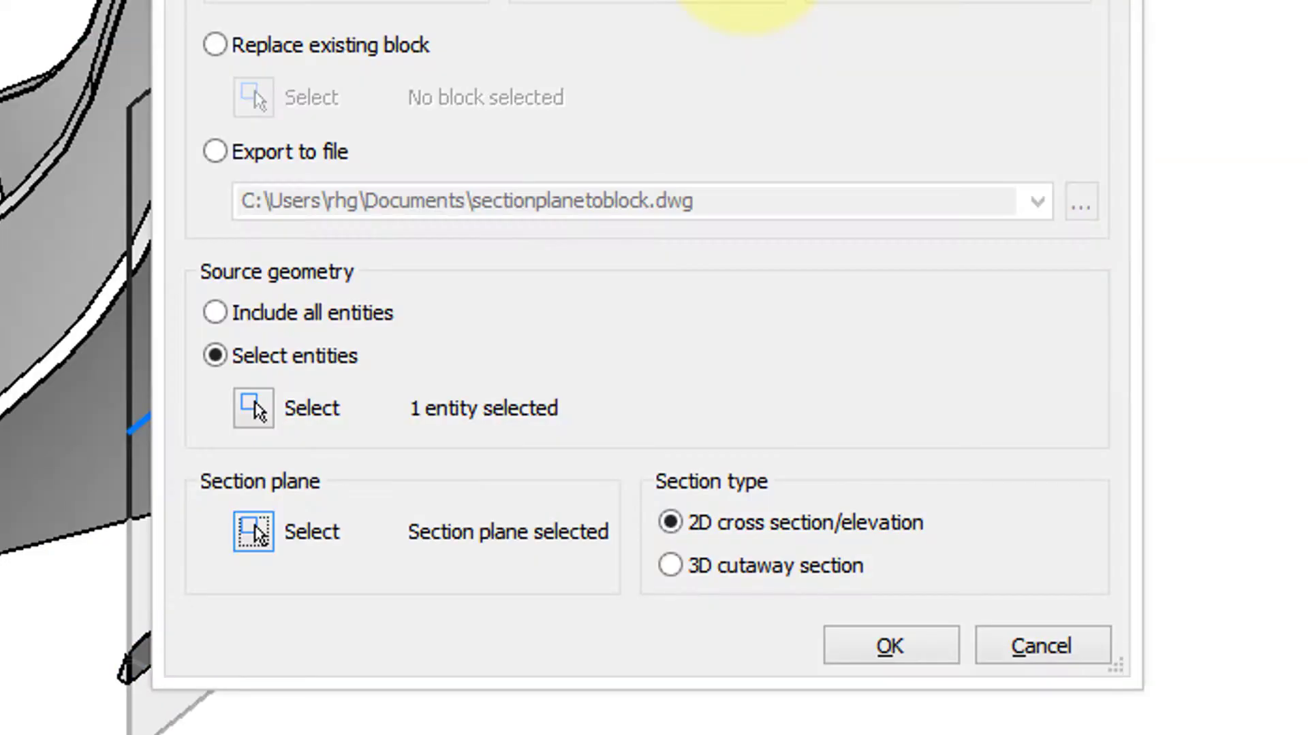
left_click(832, 566)
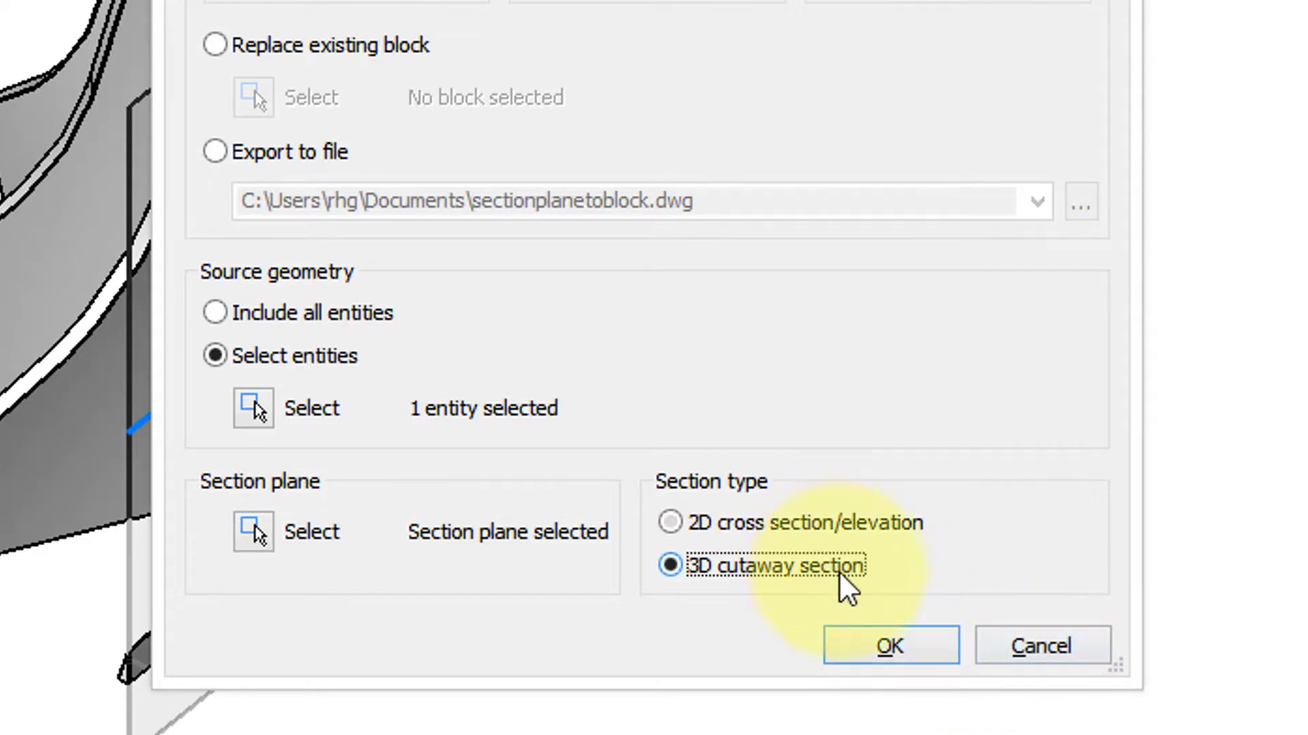
left_click(890, 646)
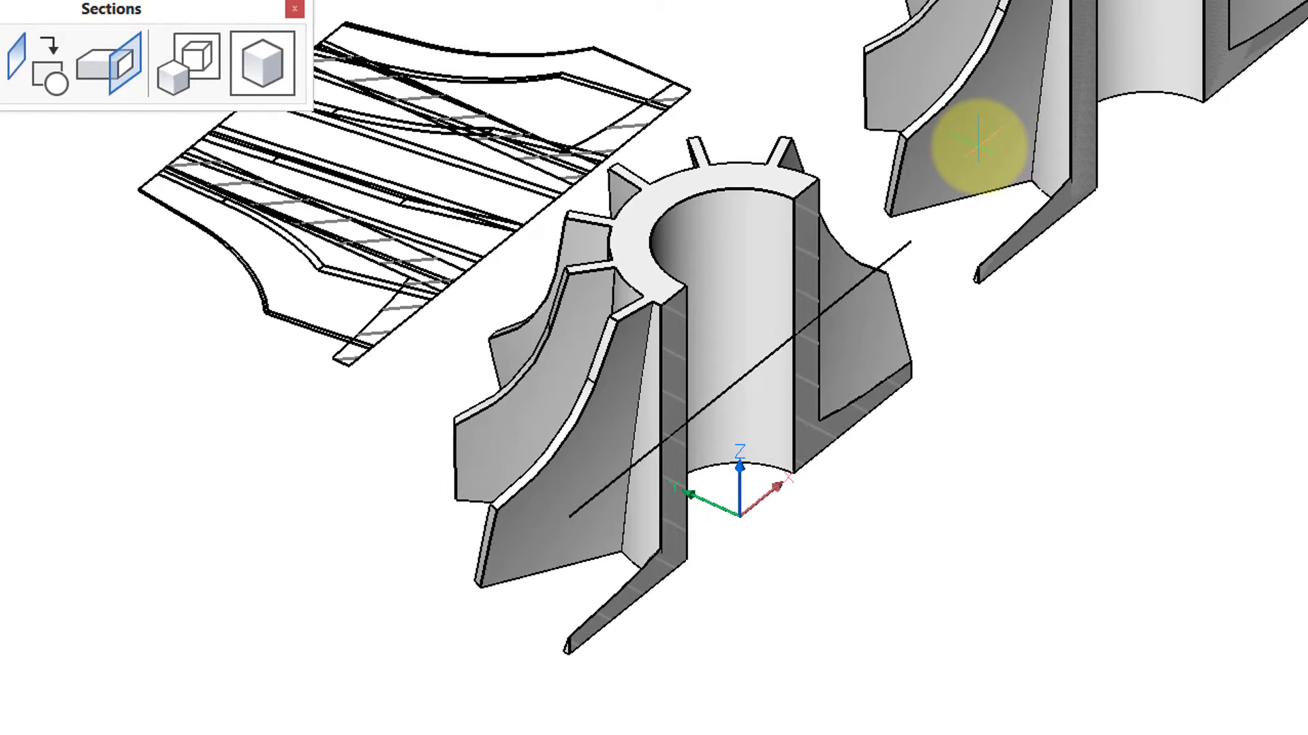
- Place the cutaway block upper right, then move both section line endpoints to new turbine vertices
left_click(978, 143)
scroll(1074, 421, "down", 2)
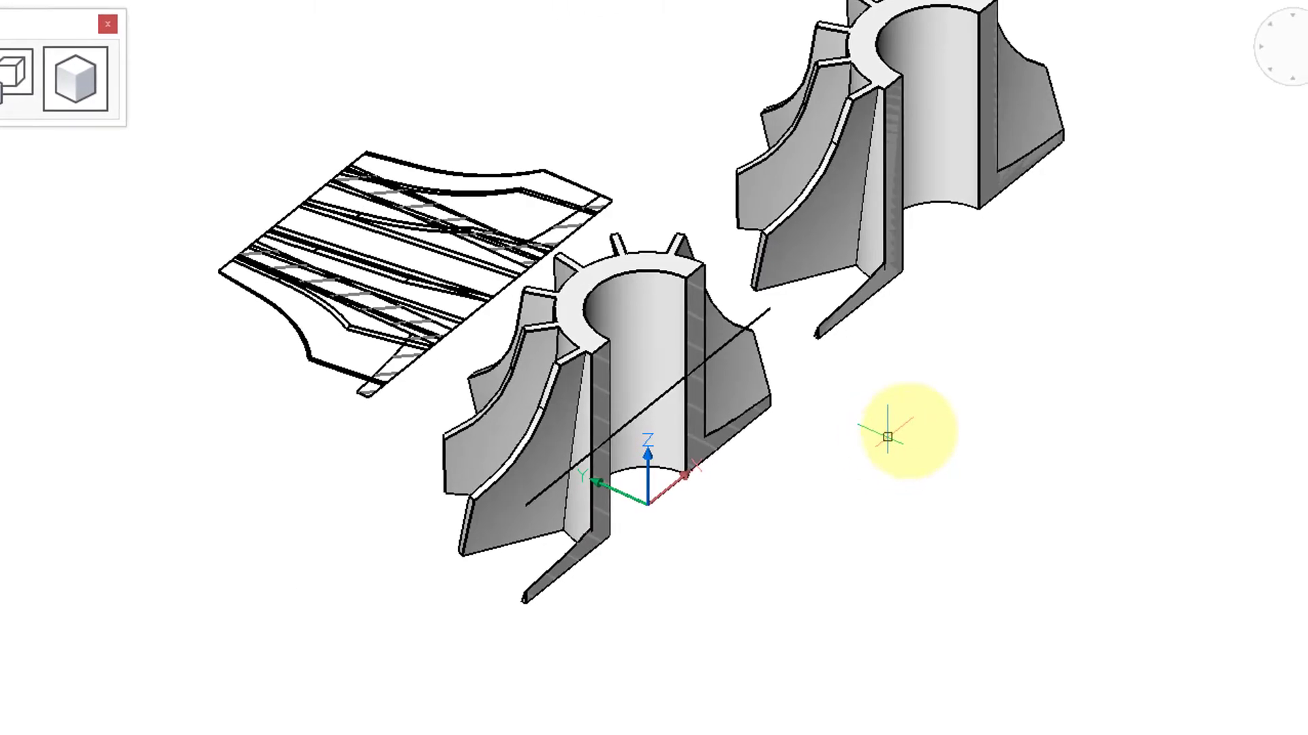
left_click(763, 317)
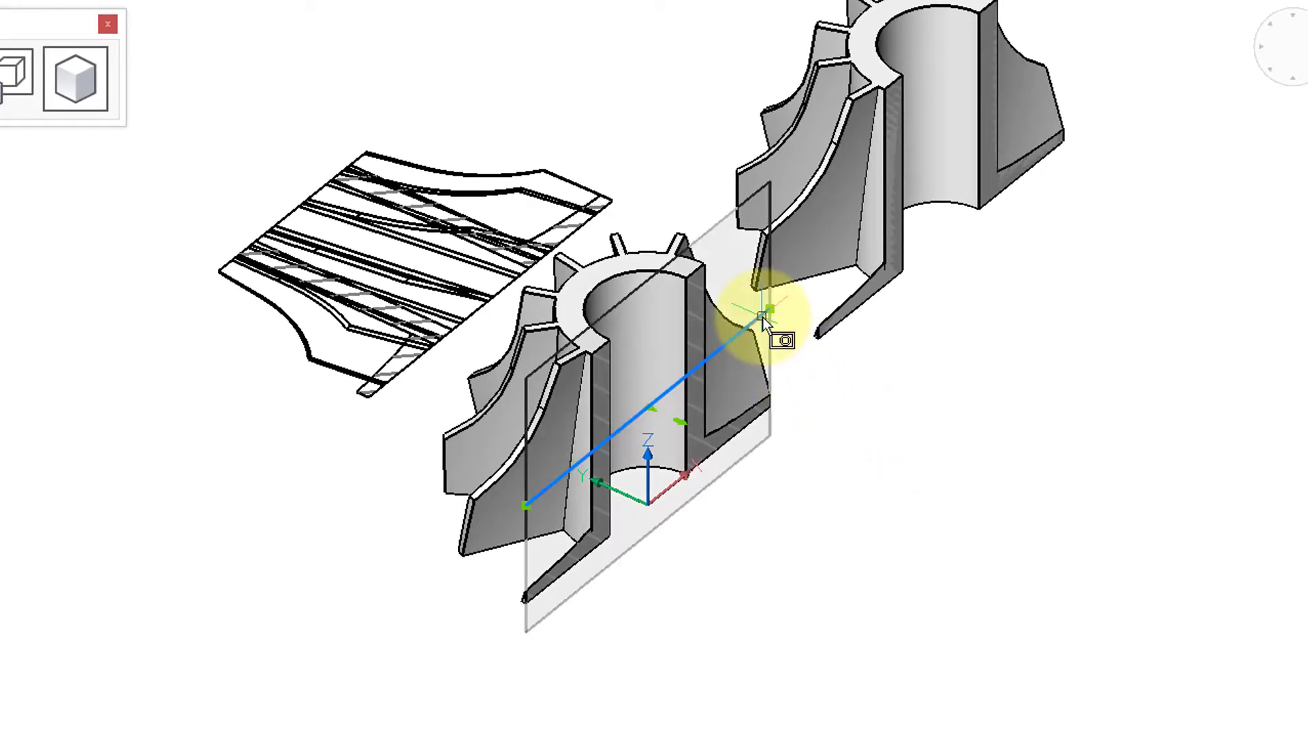
left_click(763, 317)
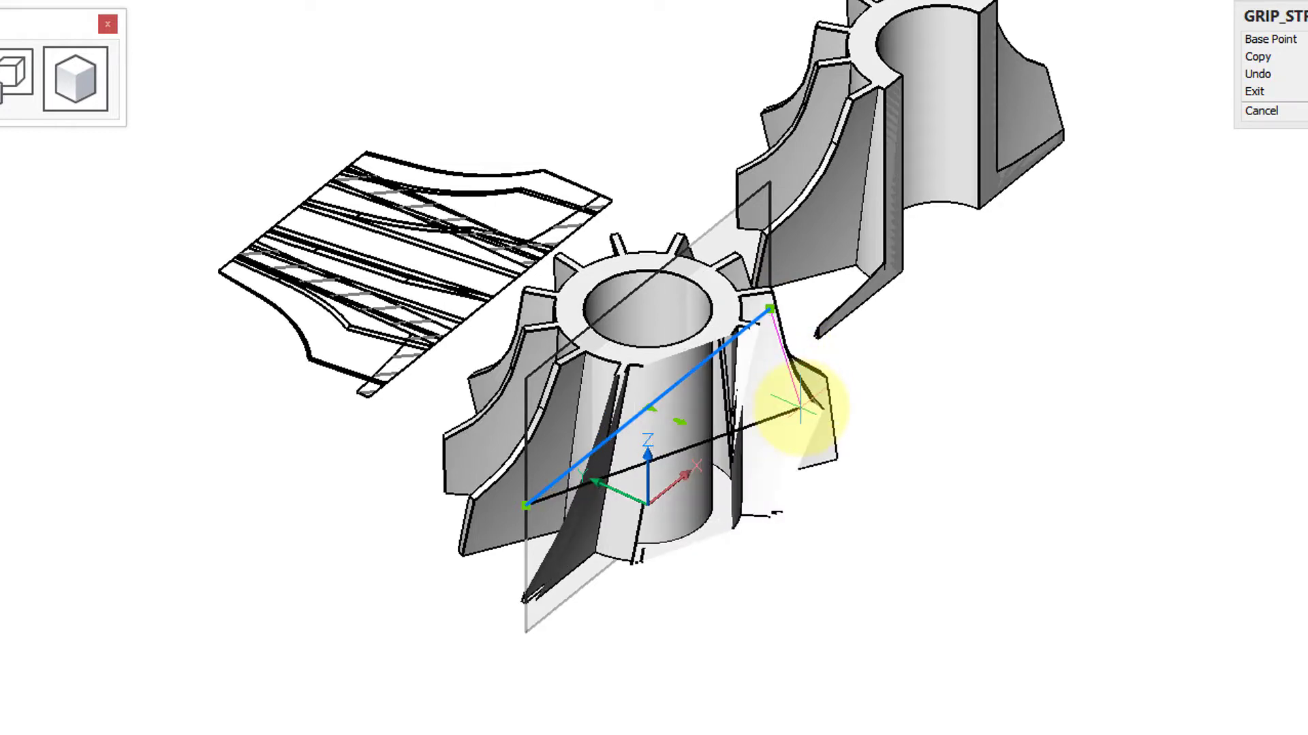
left_click(783, 343)
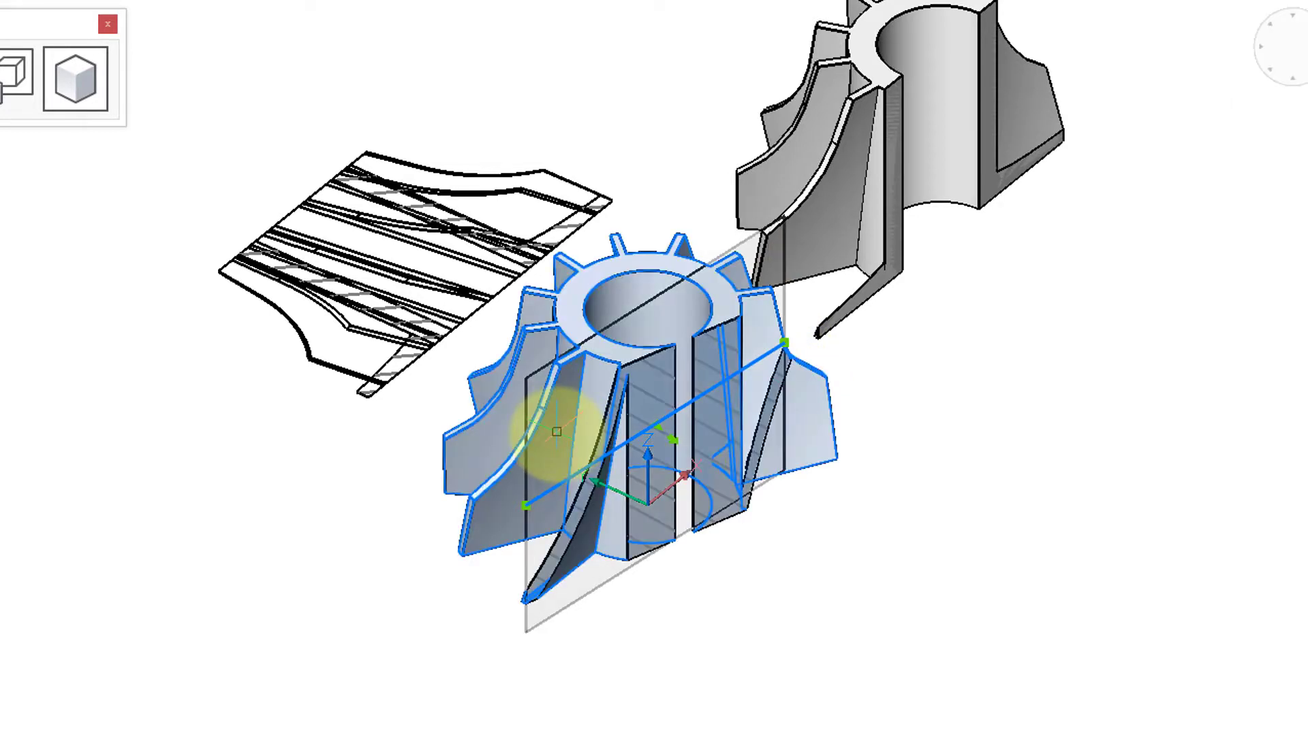
left_click(526, 505)
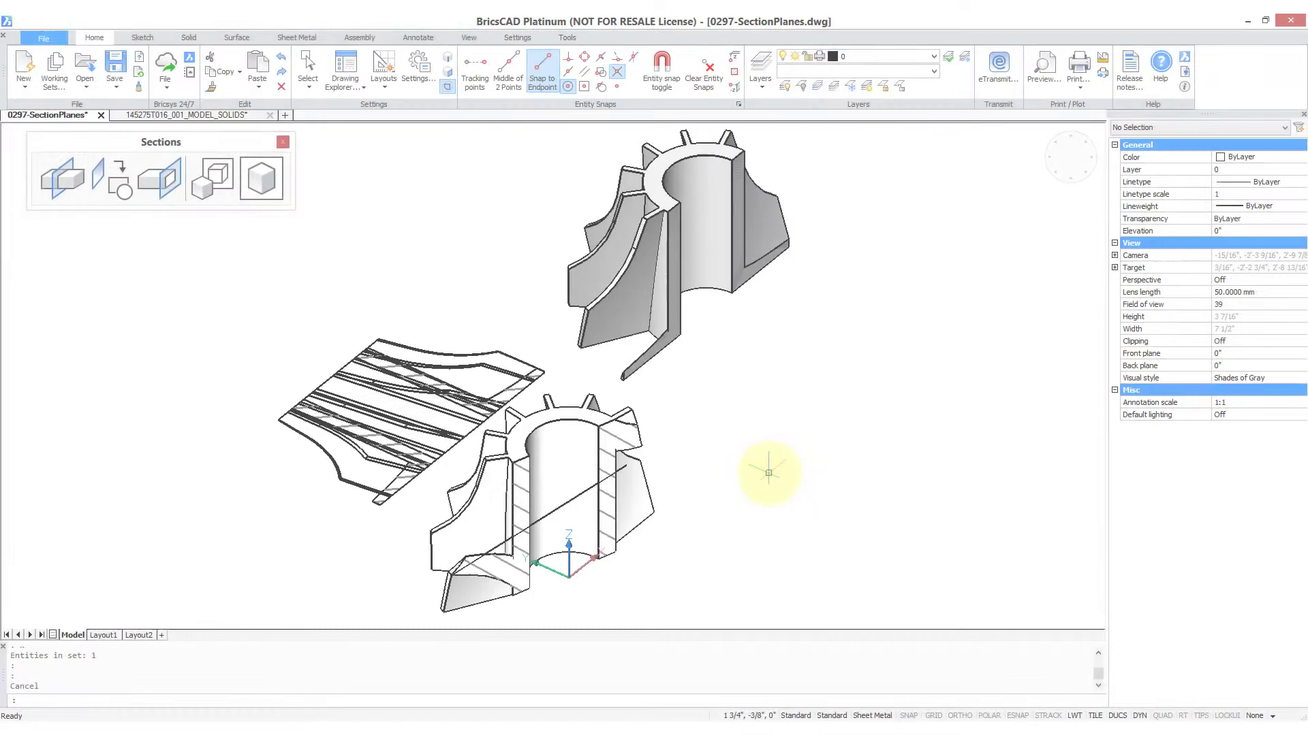
- Inspect the section plane, cutaway impeller and flat section curve, then switch to the whole-impeller drawing
left_click(590, 489)
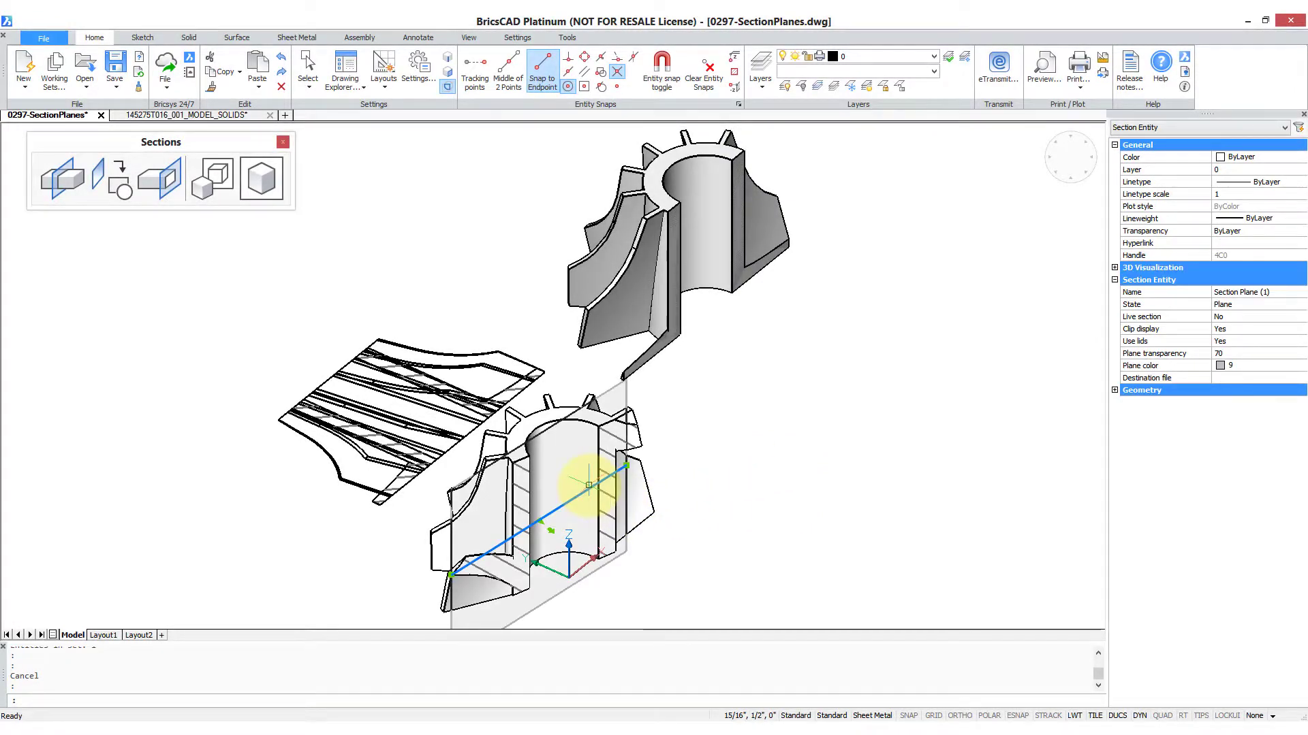
key("Escape")
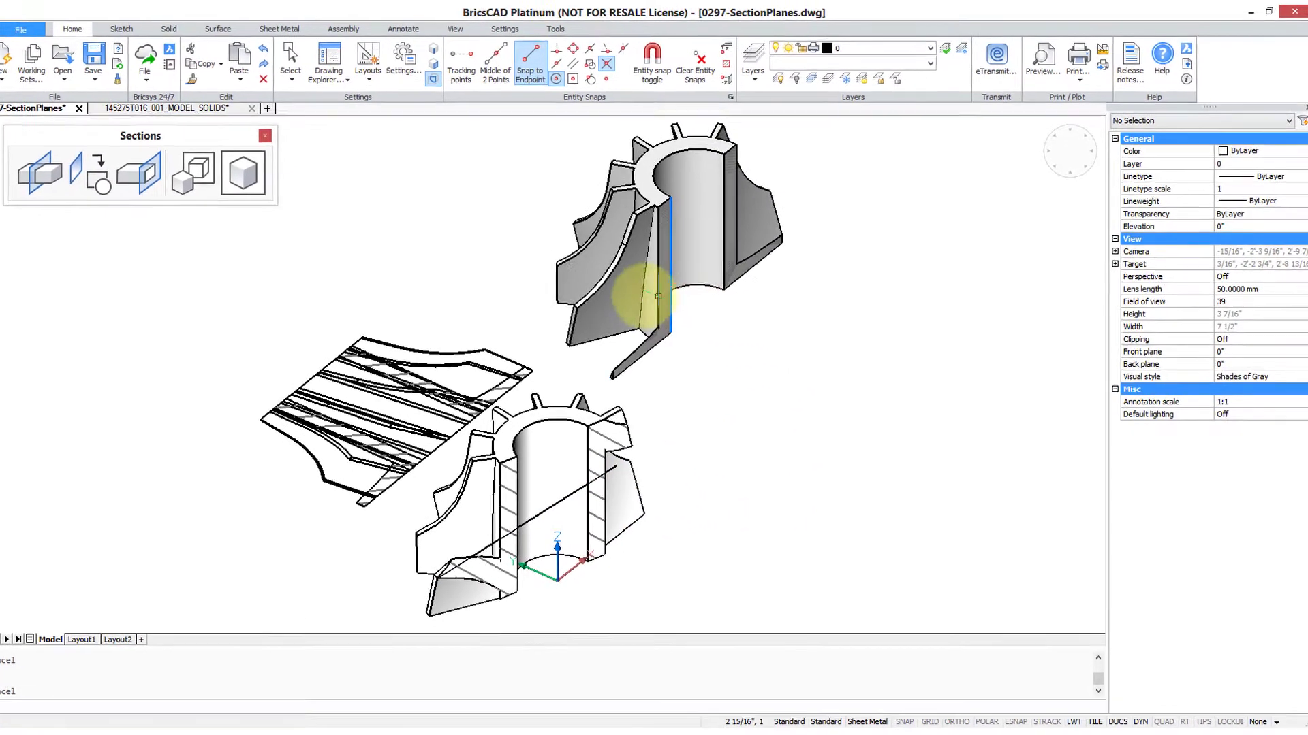
left_click(658, 296)
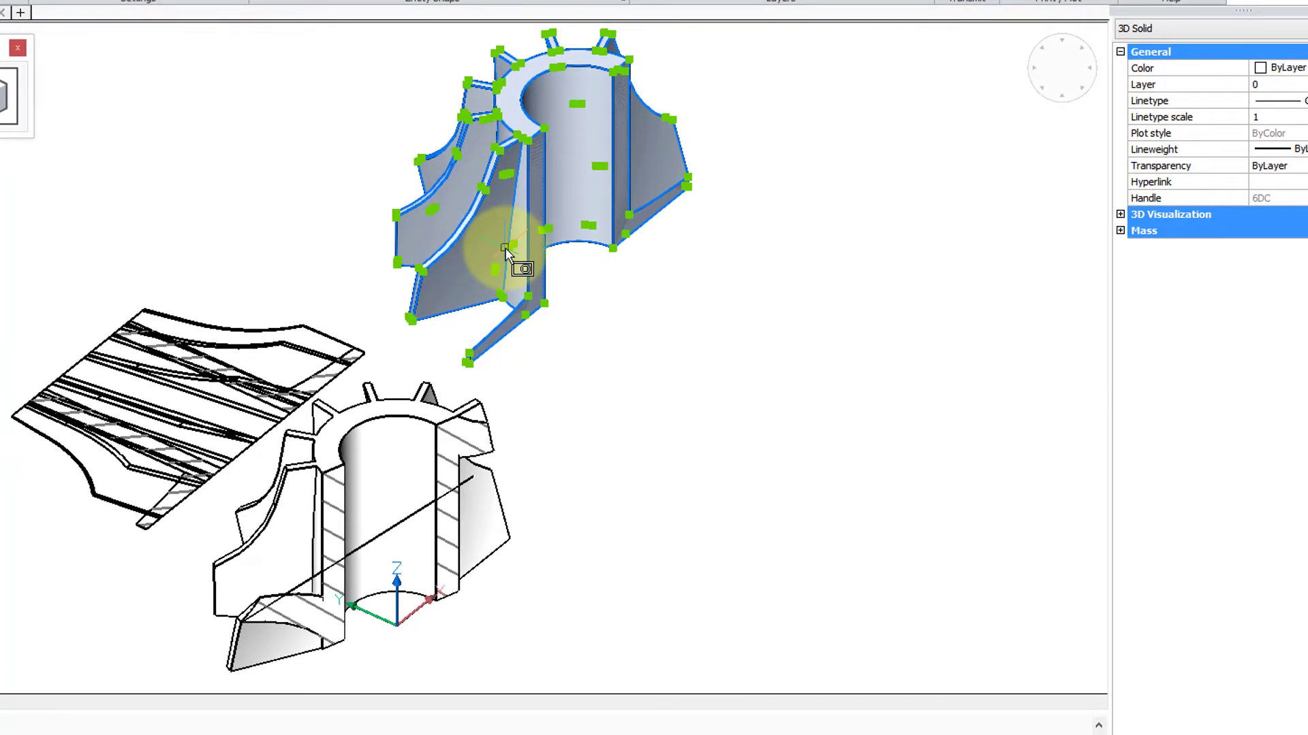
key("Escape")
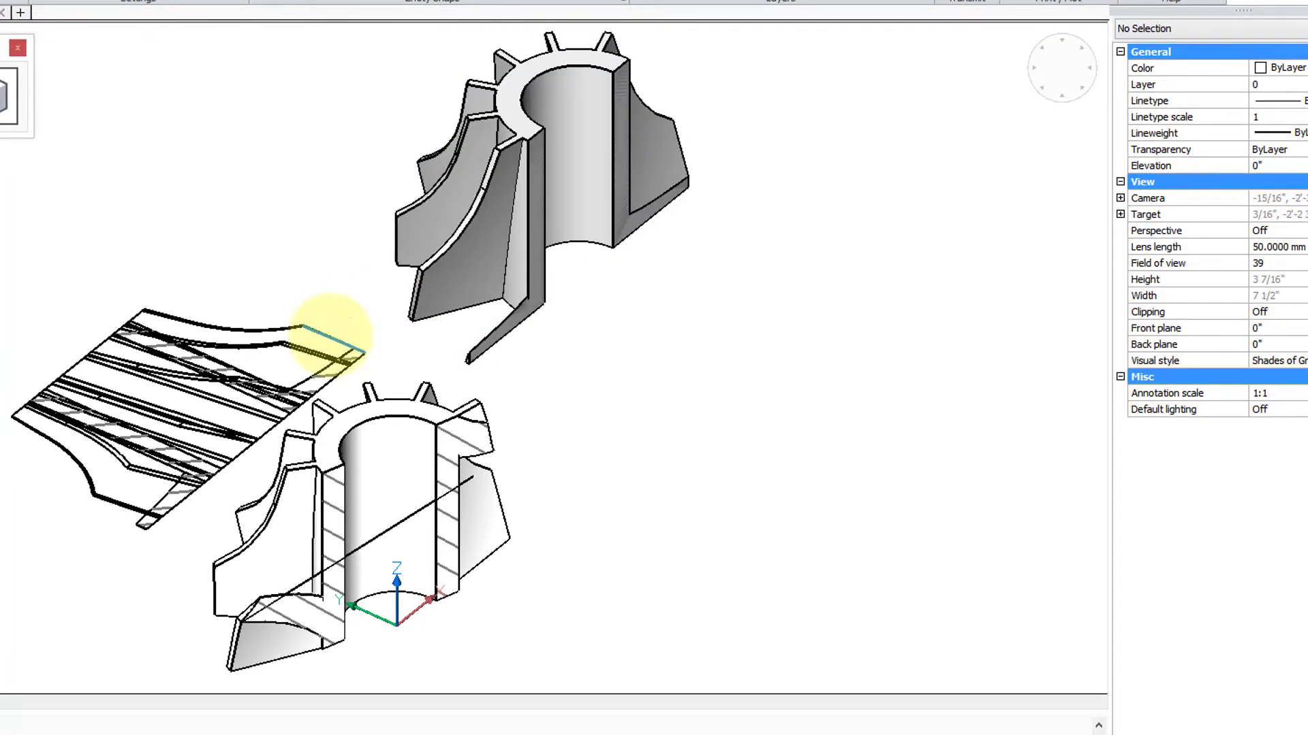
left_click(332, 341)
key("Escape")
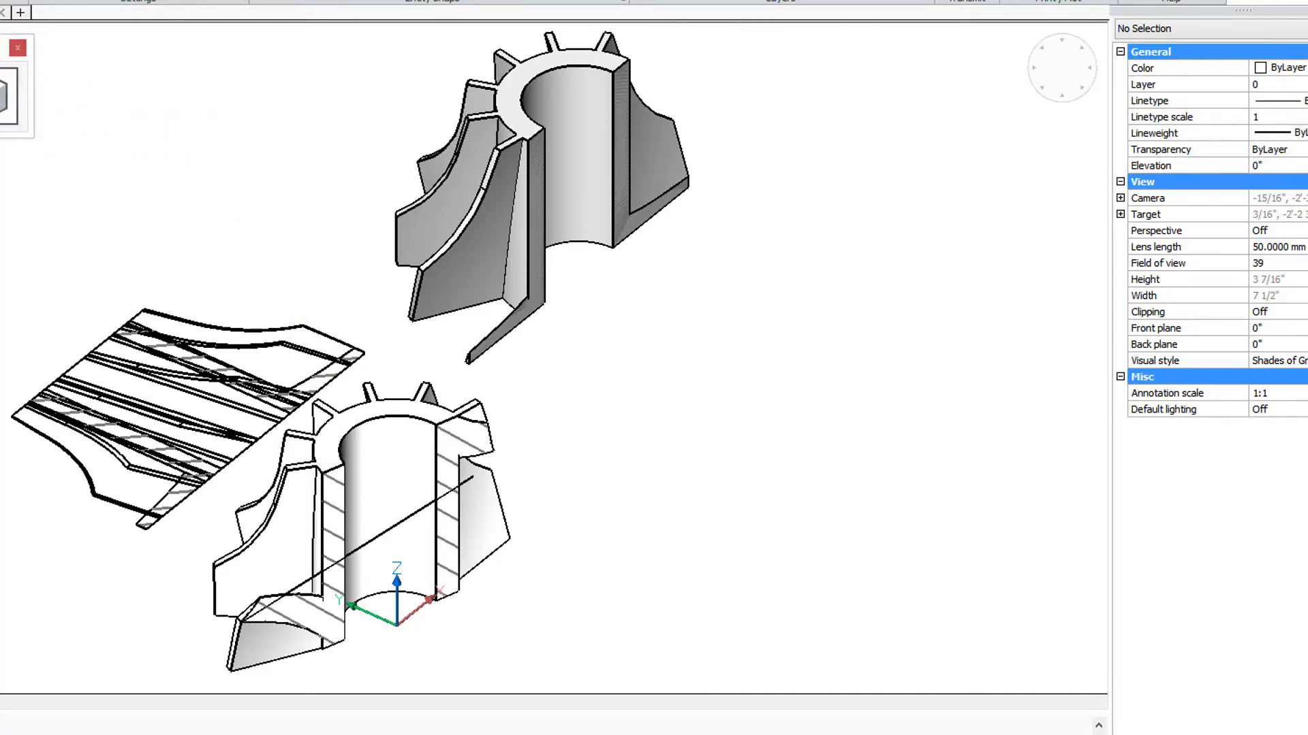
left_click(715, 371)
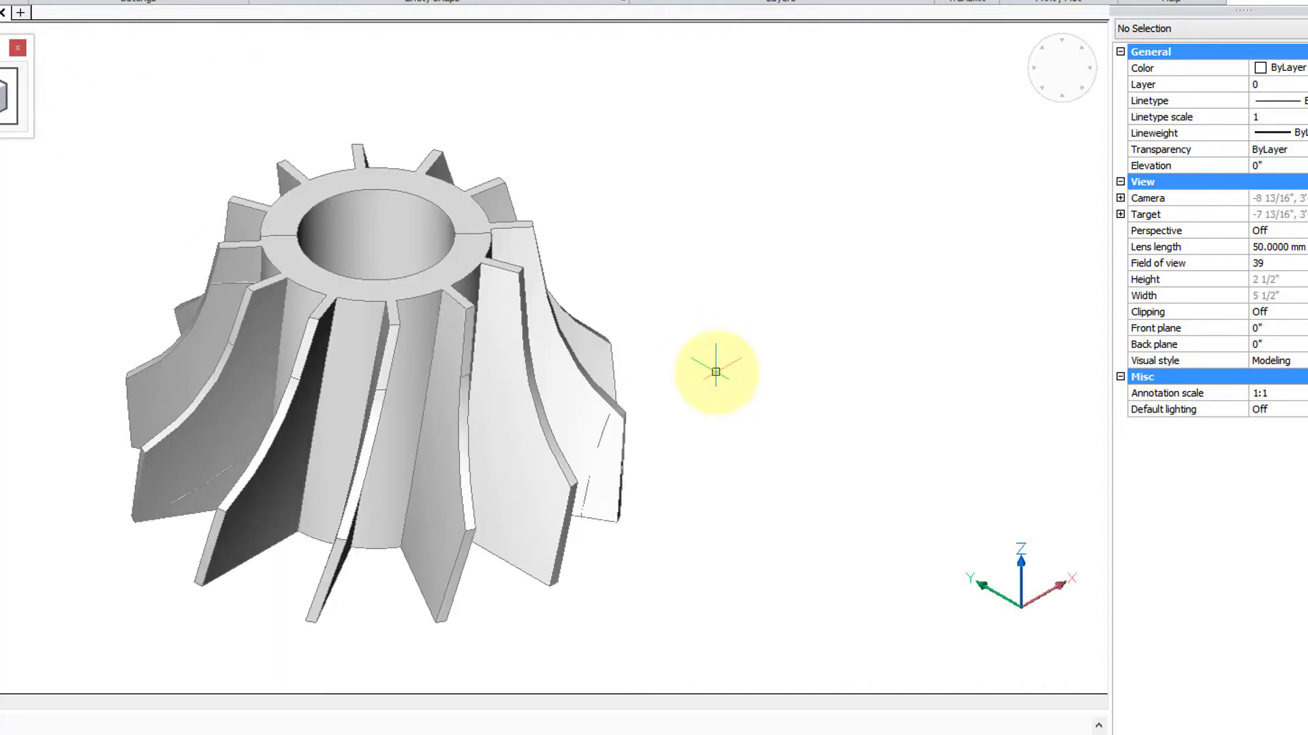
- Section the impeller with a 3points plane through the bore centre and two blade ends
left_click(583, 409)
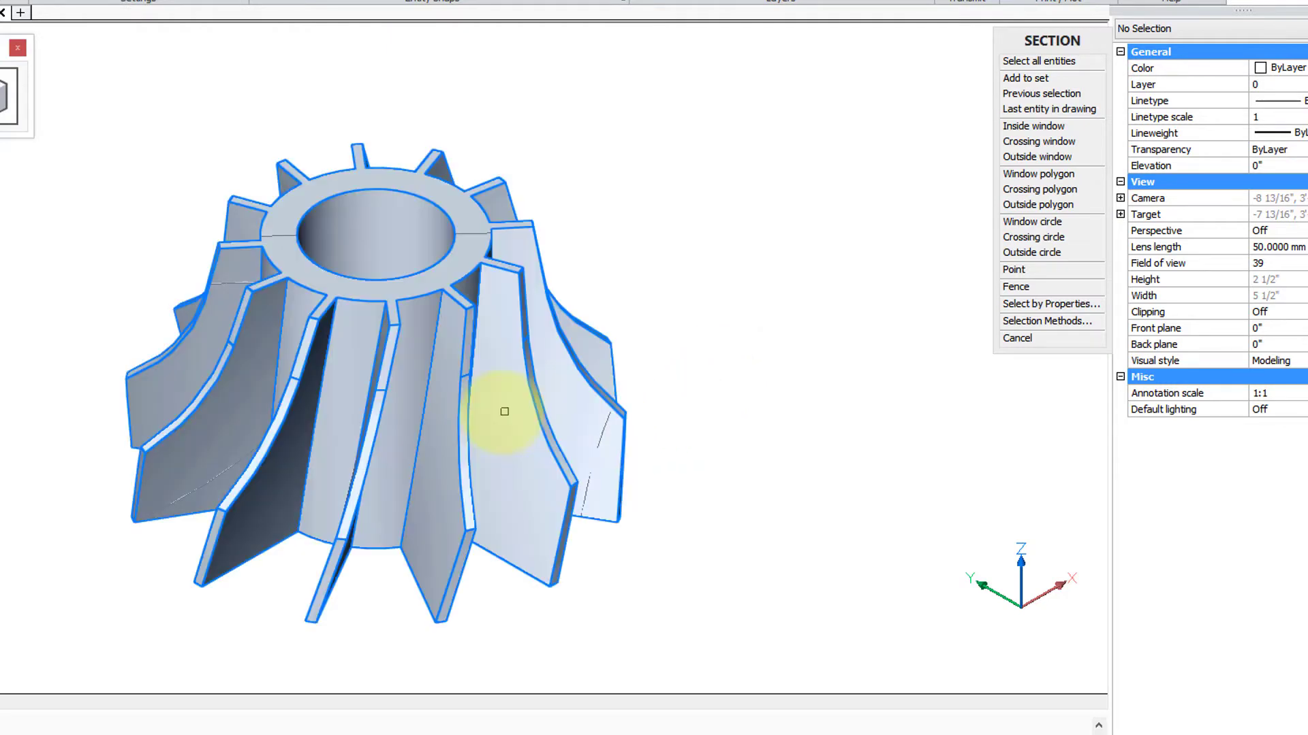
key("Return")
left_click(375, 235)
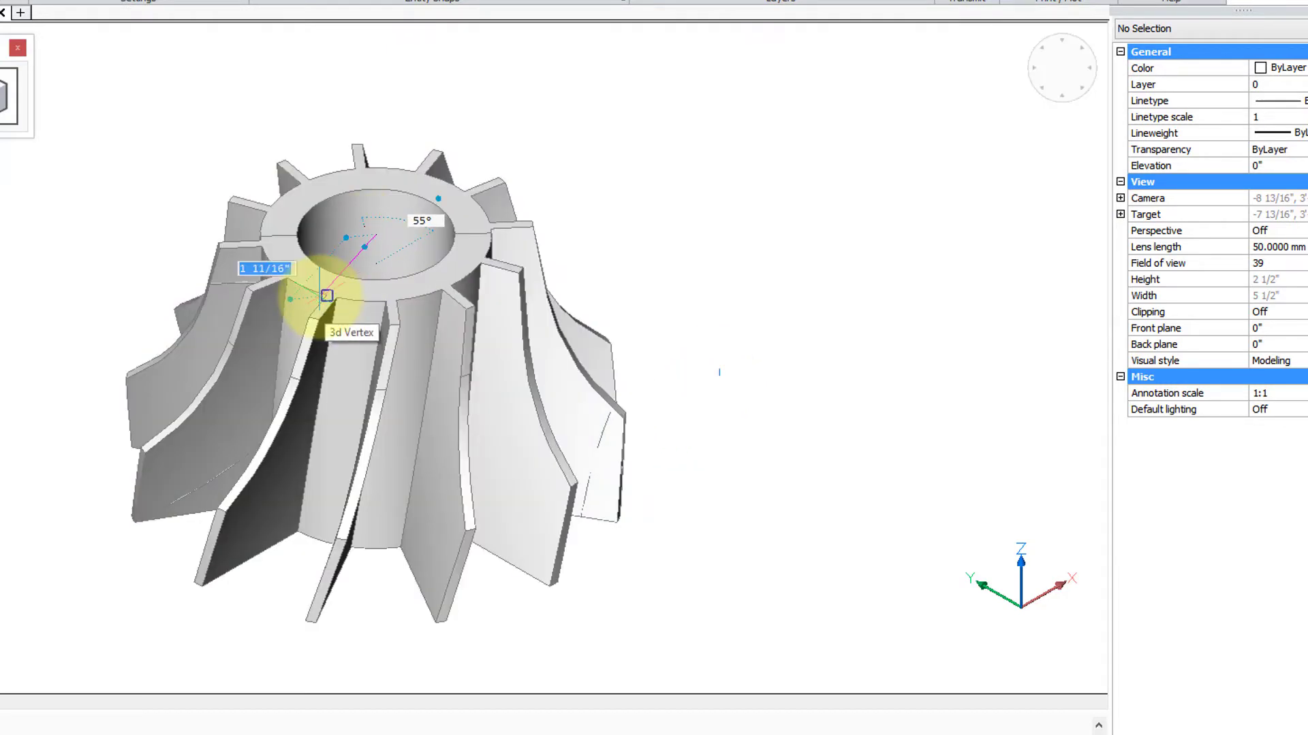
left_click(327, 295)
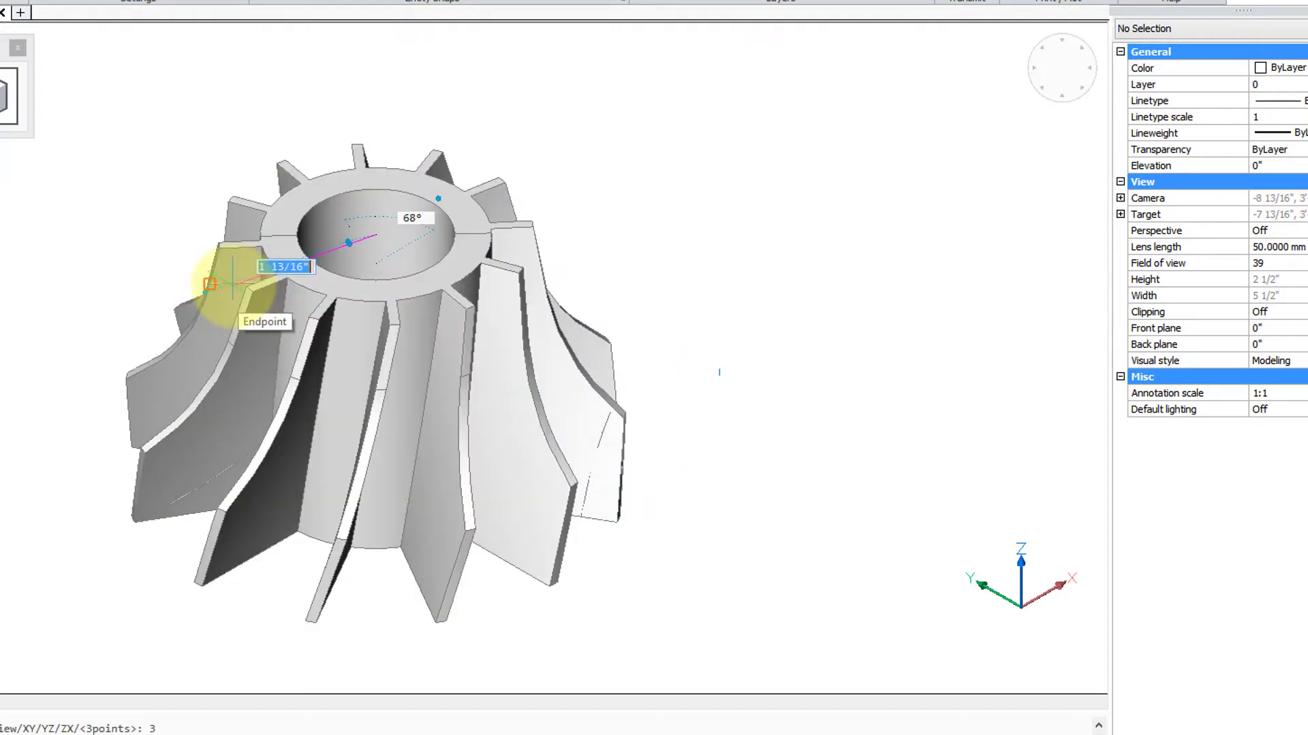
left_click(252, 292)
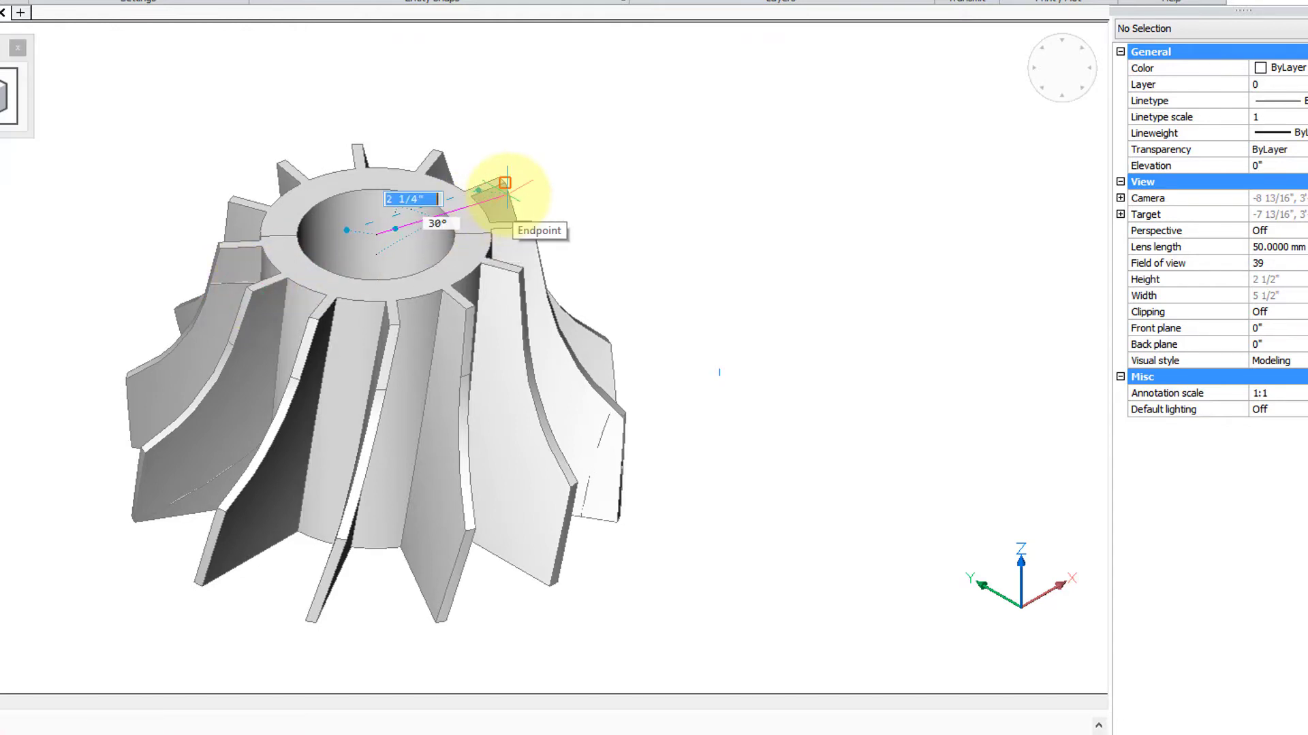
left_click(504, 183)
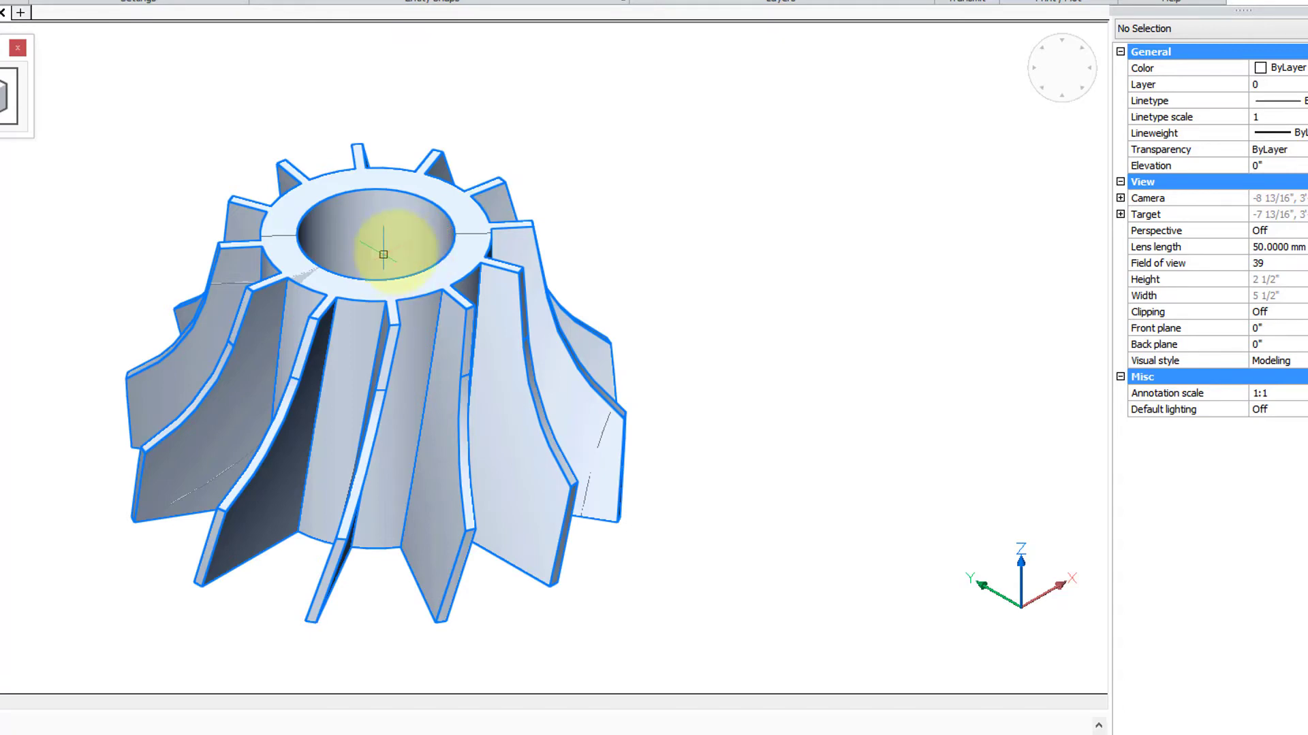
- Move the section regions from a bore base point to the upper left, leaving the impeller intact
key("Return")
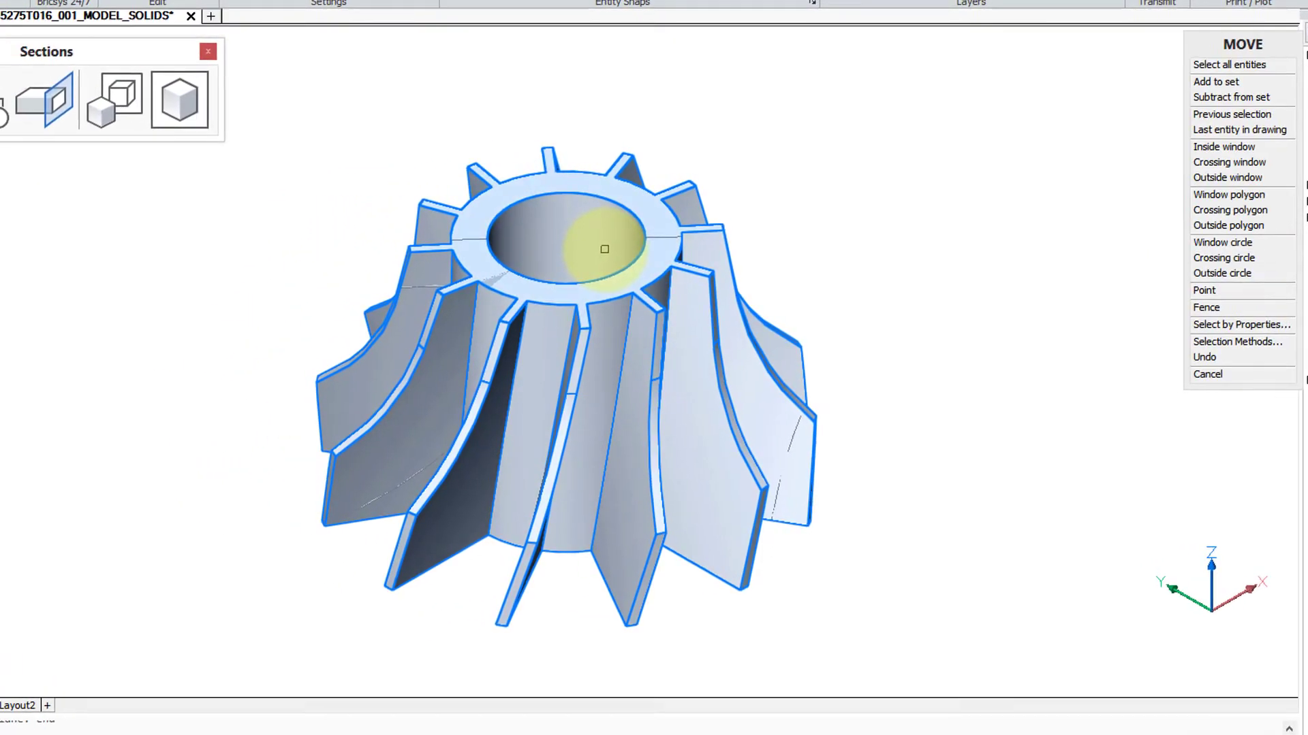
key("Return")
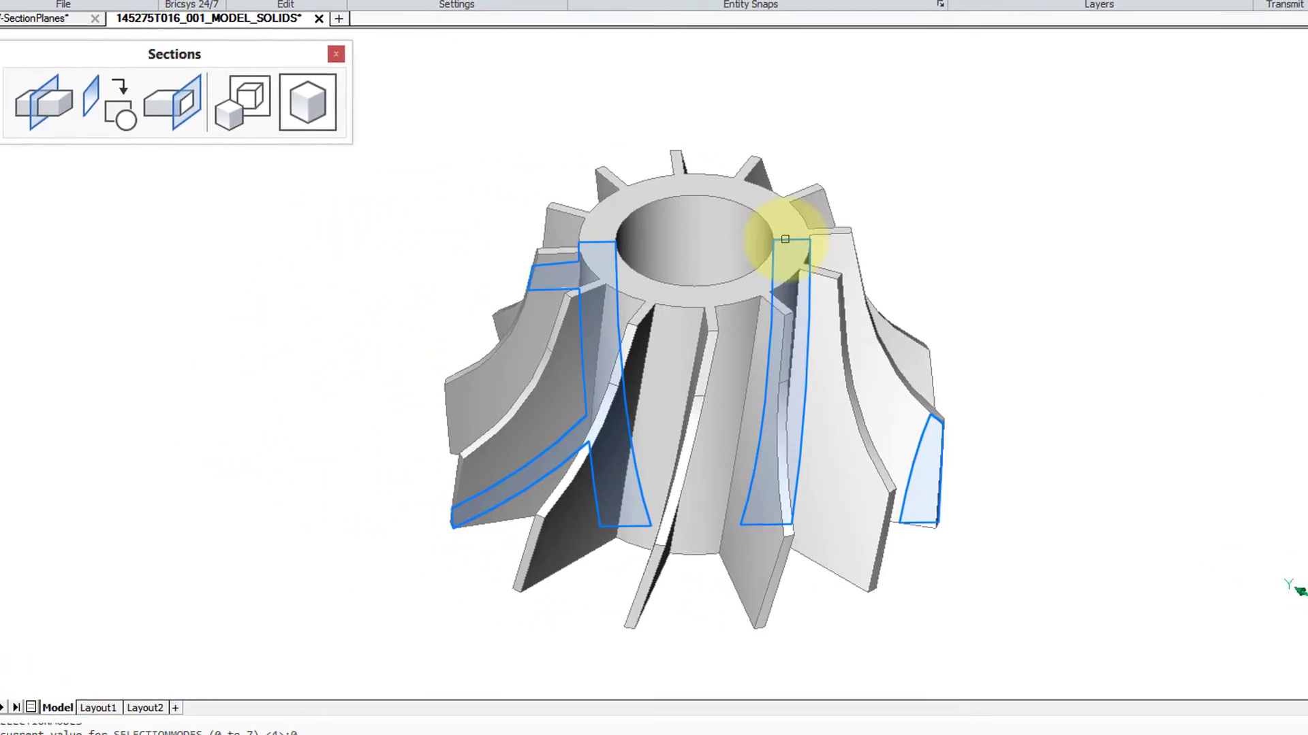
left_click(643, 237)
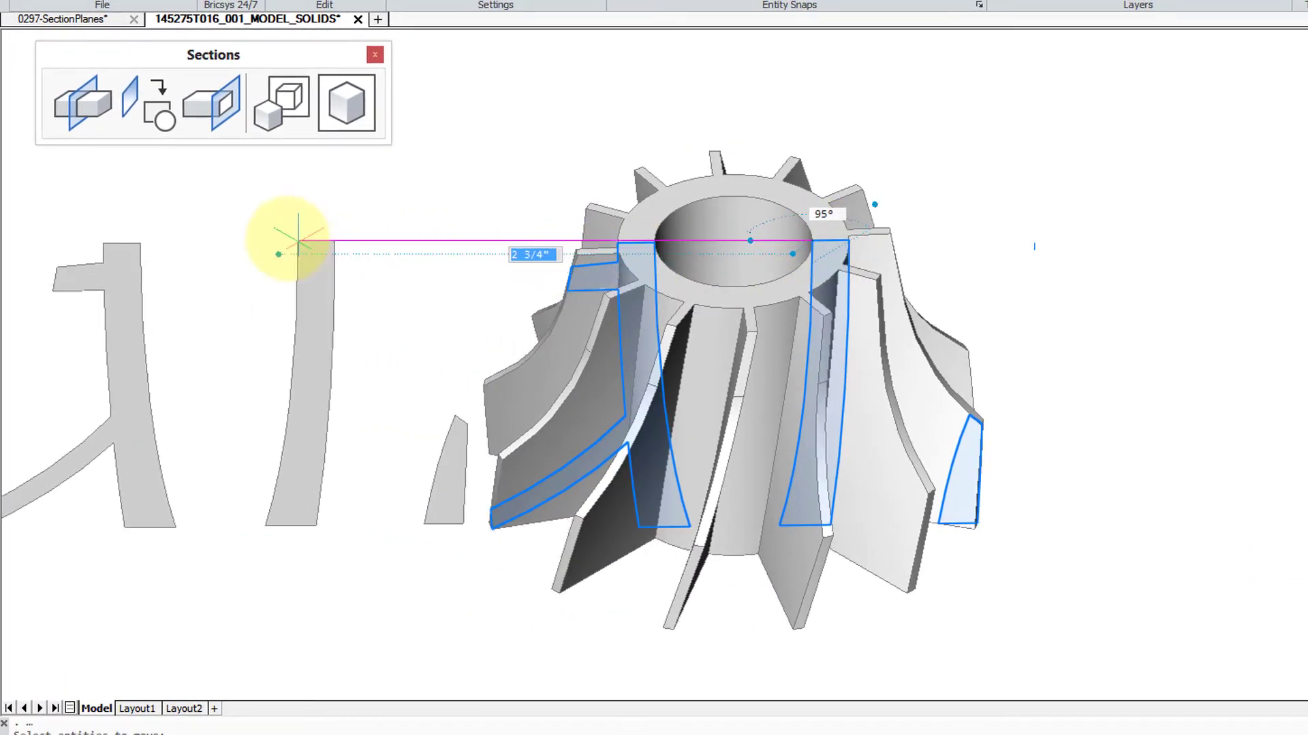
left_click(309, 223)
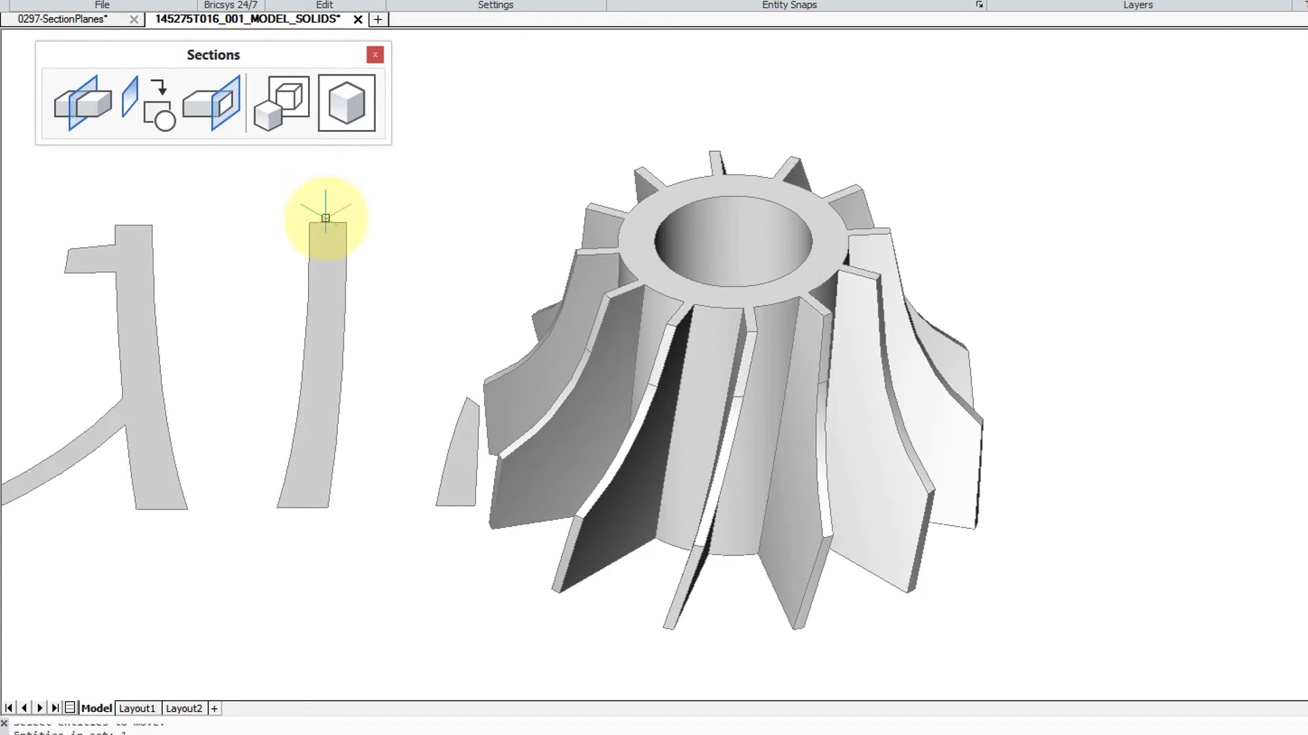
left_click(581, 212)
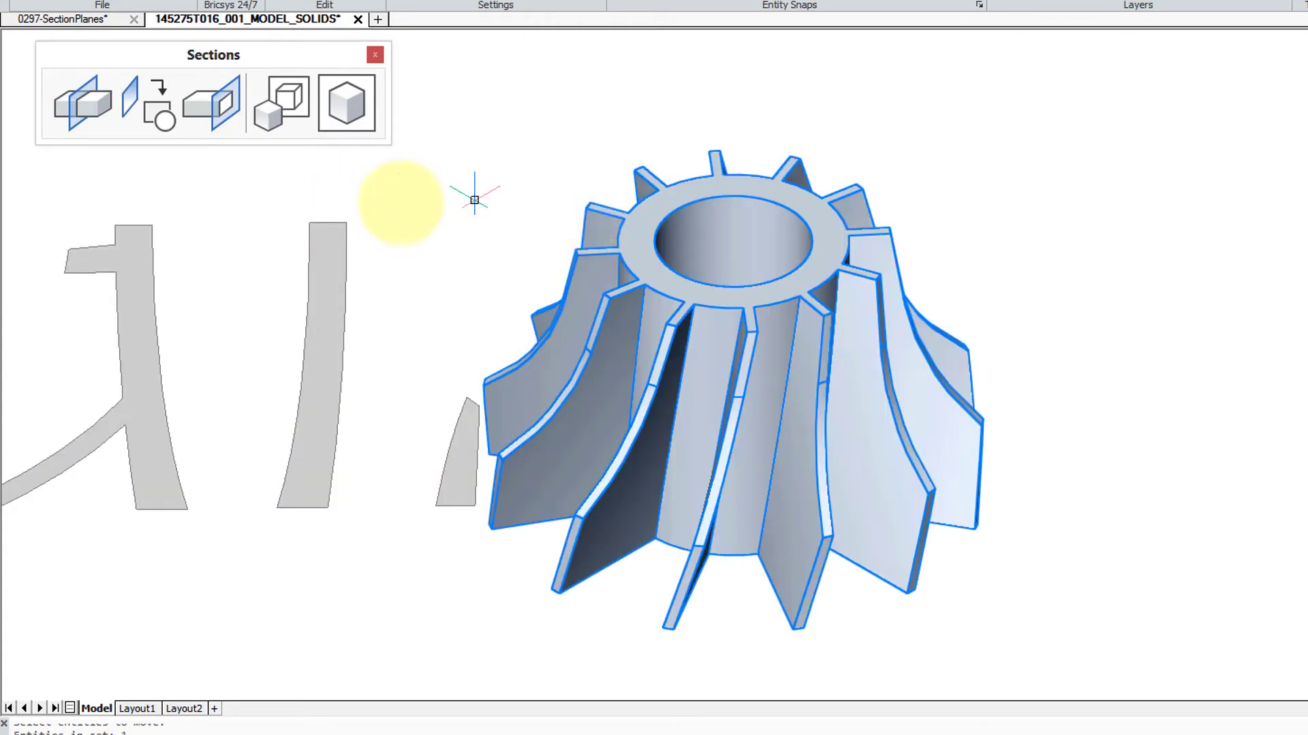
key("Escape")
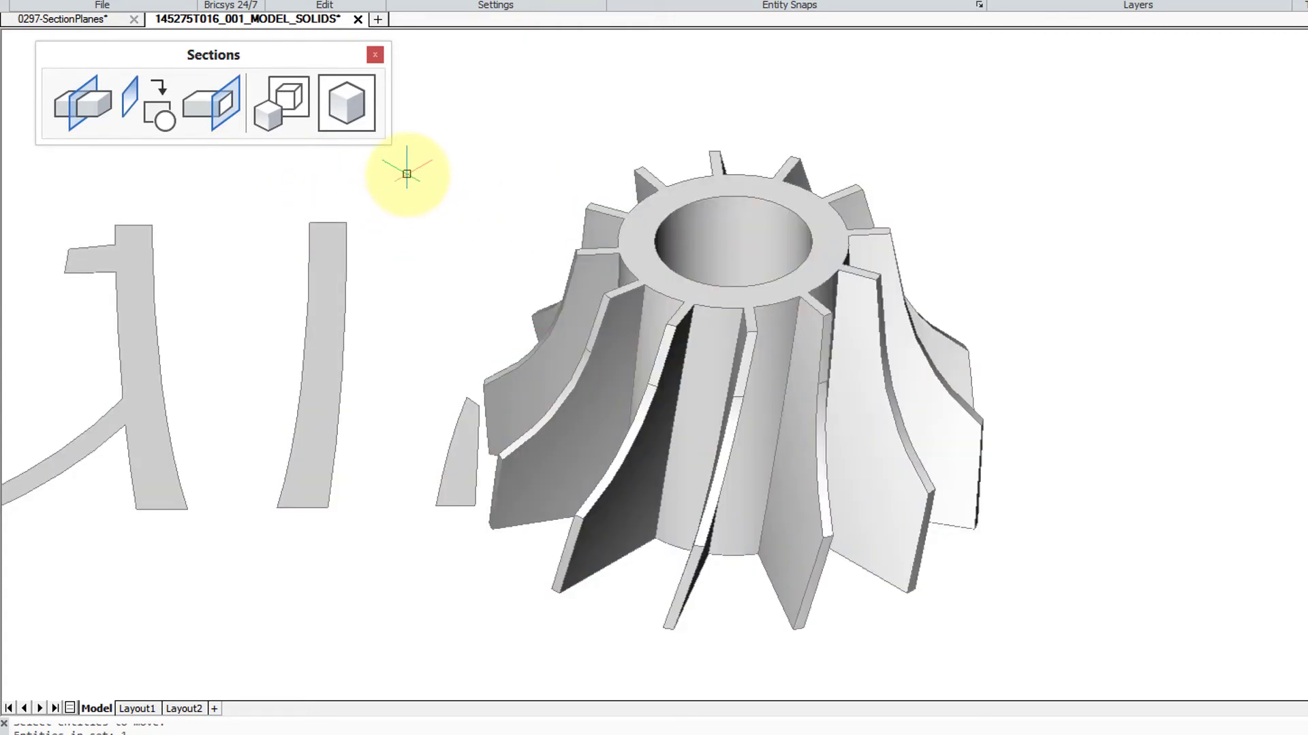